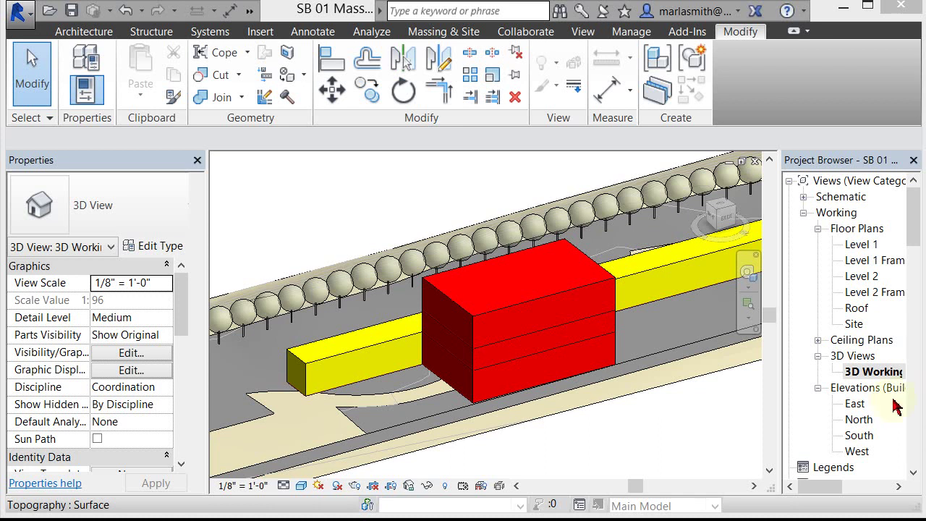
# Step: Open the East elevation view and zoom in on the levels
pyautogui.doubleClick(856, 408)
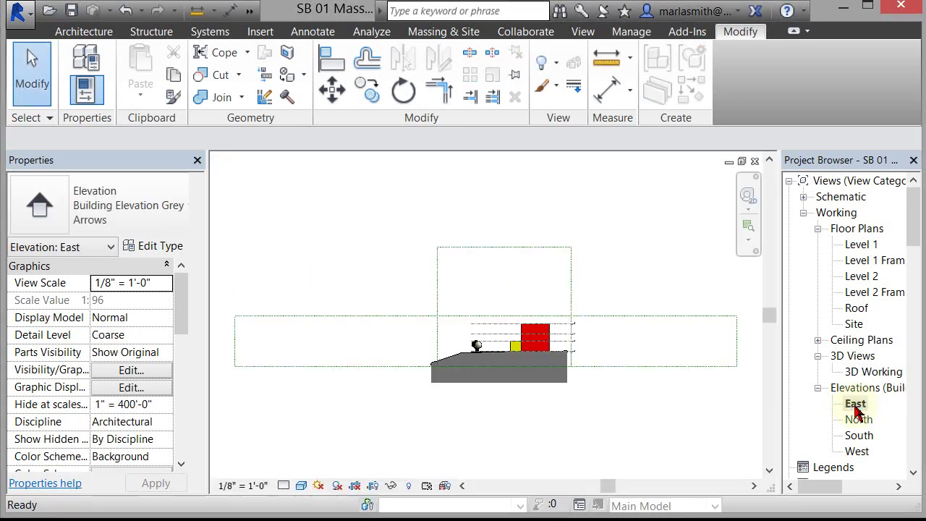
pyautogui.scroll(8, 643, 329)
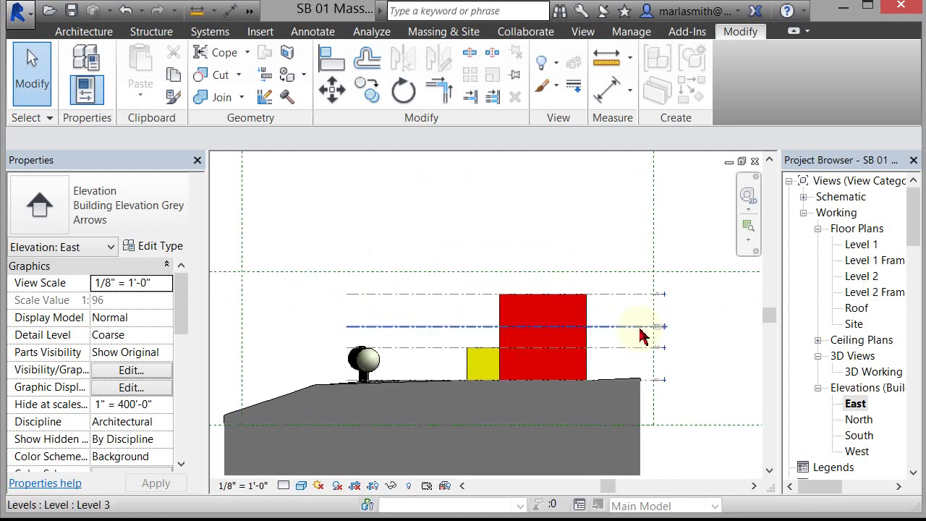
pyautogui.scroll(-1, 644, 334)
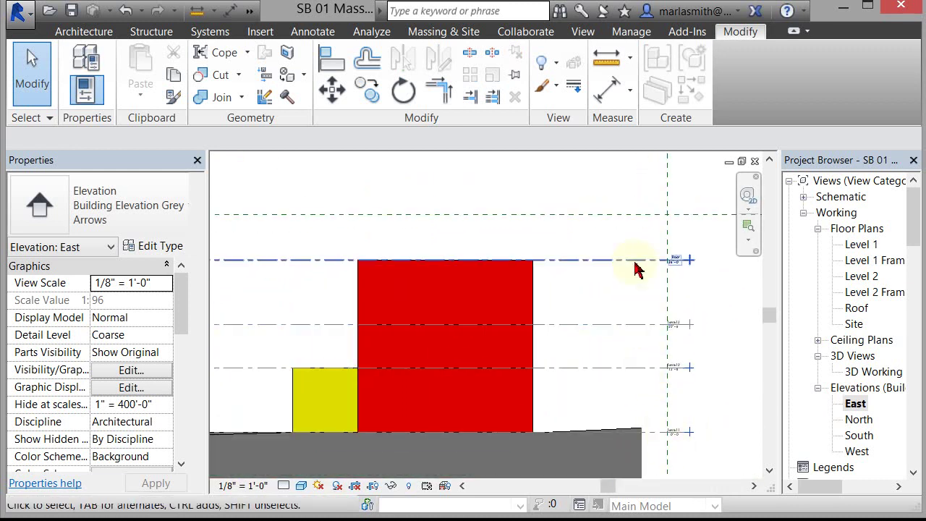
pyautogui.scroll(2, 627, 342)
pyautogui.scroll(3, 712, 405)
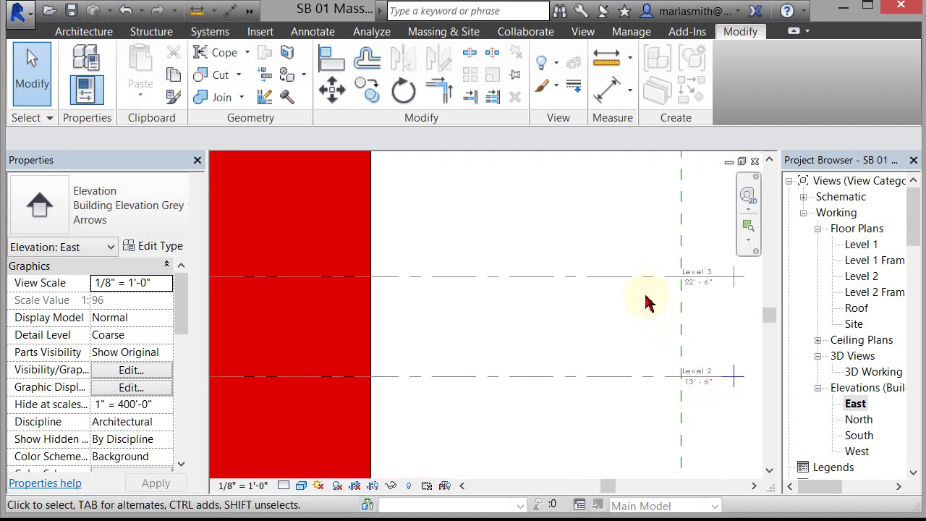
pyautogui.scroll(-3, 647, 290)
# Step: Drag Level 2 from 13'6" to 12'6", so the yellow mass top follows it
pyautogui.moveTo(563, 325); pyautogui.dragTo(694, 334, button='middle')
pyautogui.scroll(-1, 671, 318)
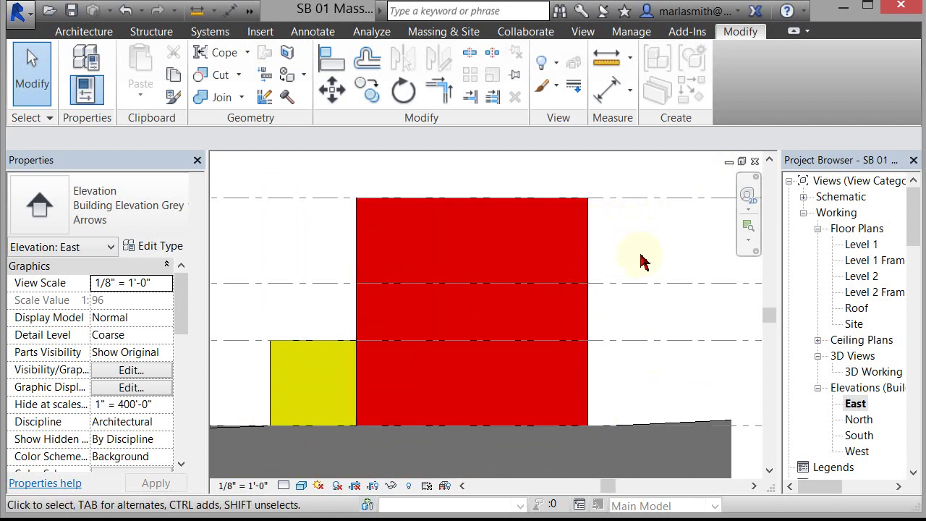
pyautogui.scroll(-2, 647, 382)
pyautogui.click(578, 345)
pyautogui.moveTo(579, 324); pyautogui.dragTo(585, 349)
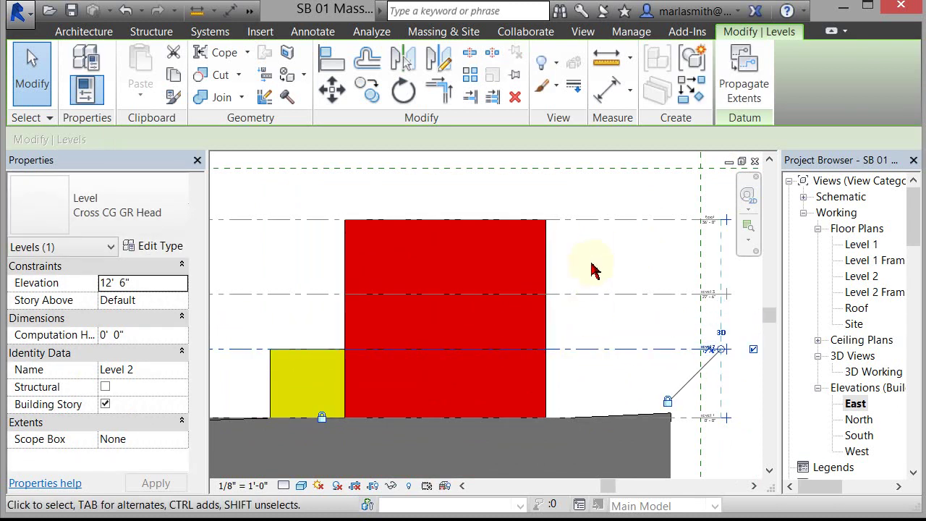
# Step: Test-drag the Roof level and release it, then close the East elevation
pyautogui.click(599, 230)
pyautogui.click(601, 220)
pyautogui.moveTo(603, 221)
pyautogui.mouseDown()
pyautogui.moveTo(604, 253)
pyautogui.moveTo(608, 225)
pyautogui.mouseUp()
pyautogui.click(620, 314)
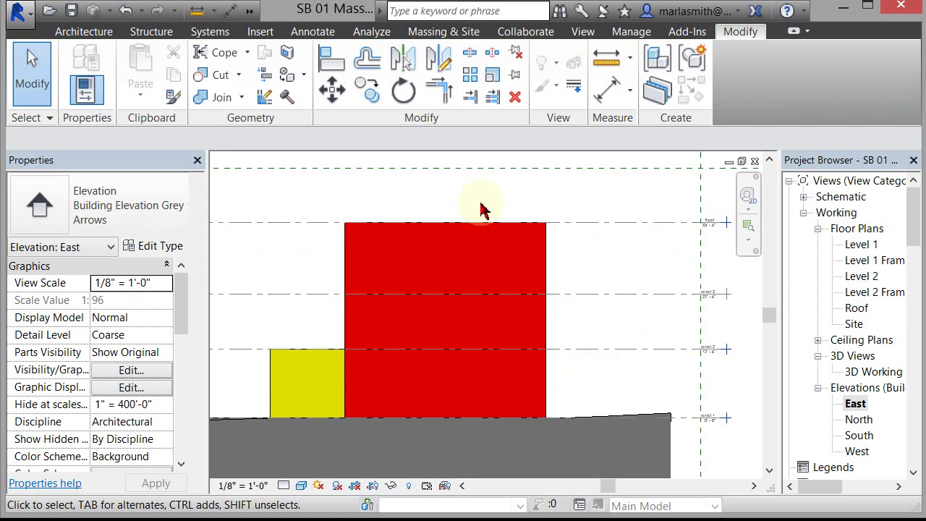
pyautogui.click(756, 162)
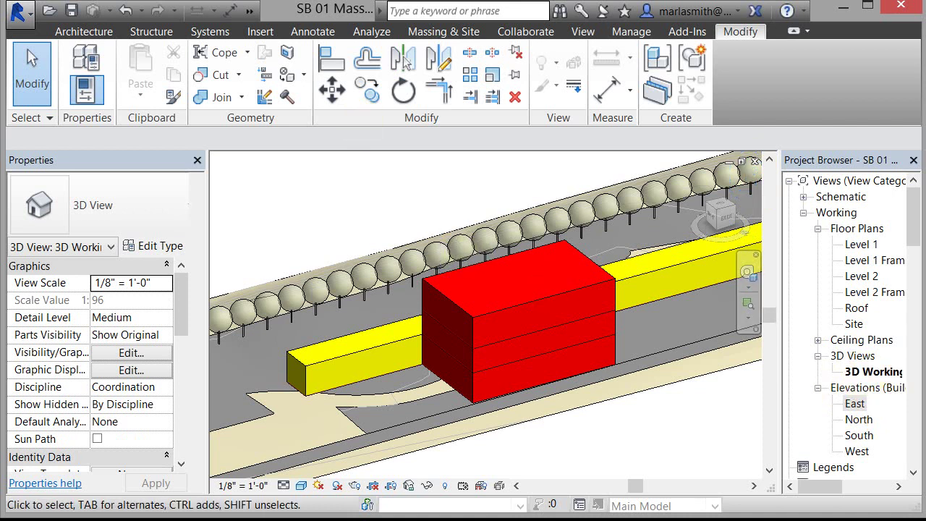
# Step: On Massing & Site, set Show Mass to By View Settings, hiding the masses
pyautogui.click(249, 10)
pyautogui.click(443, 31)
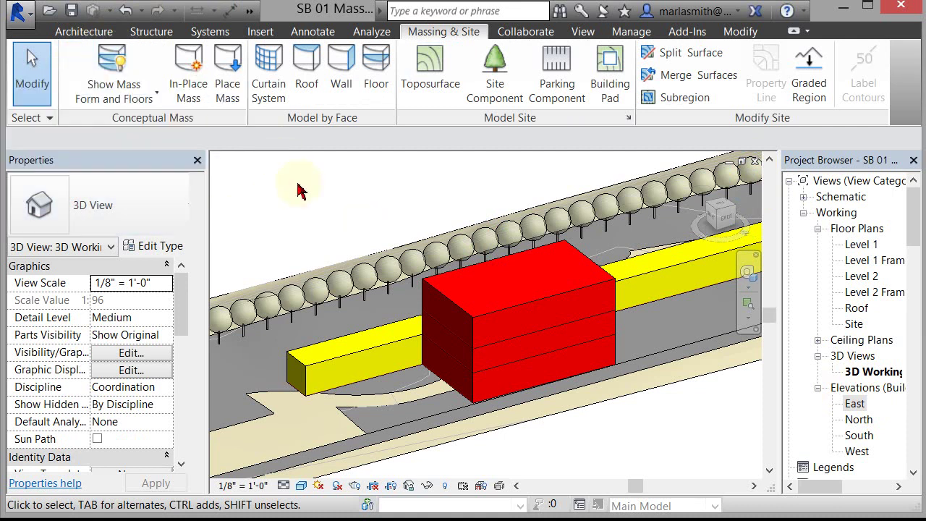
pyautogui.click(114, 98)
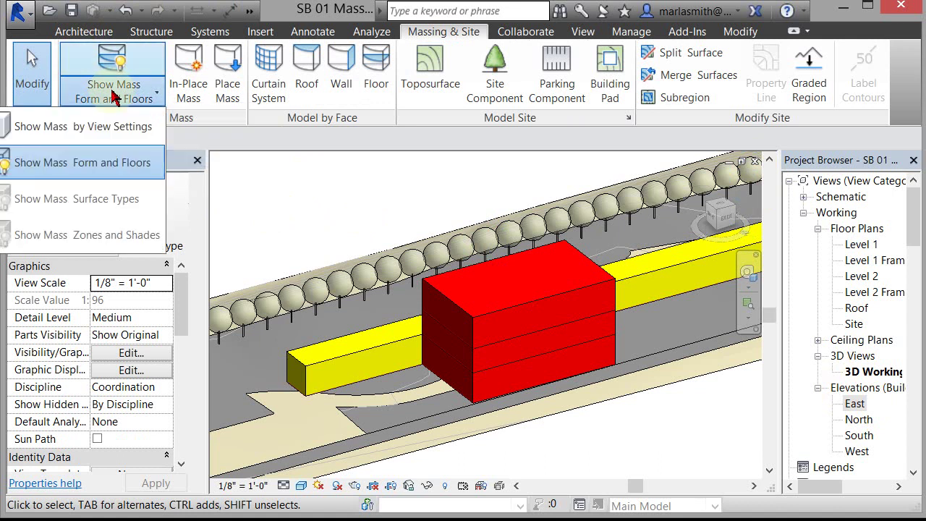
pyautogui.click(105, 135)
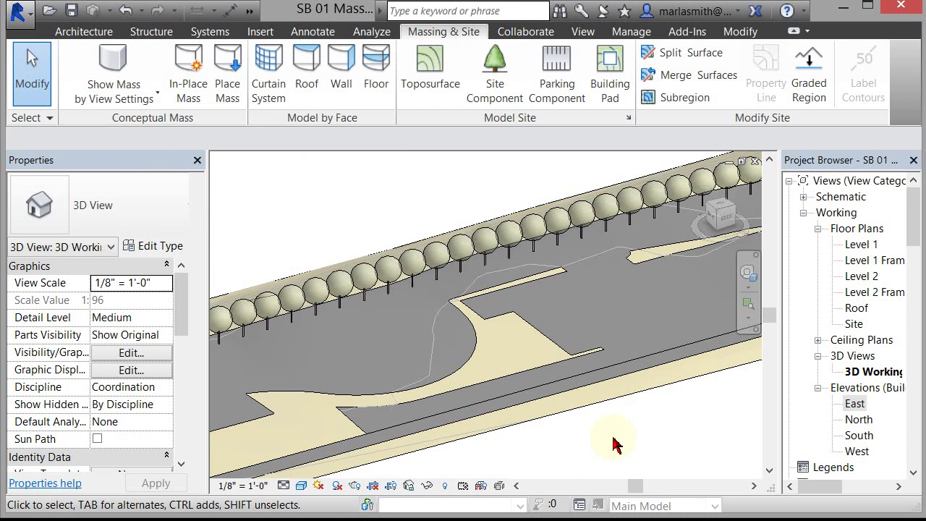
pyautogui.press('v')
pyautogui.press('g')
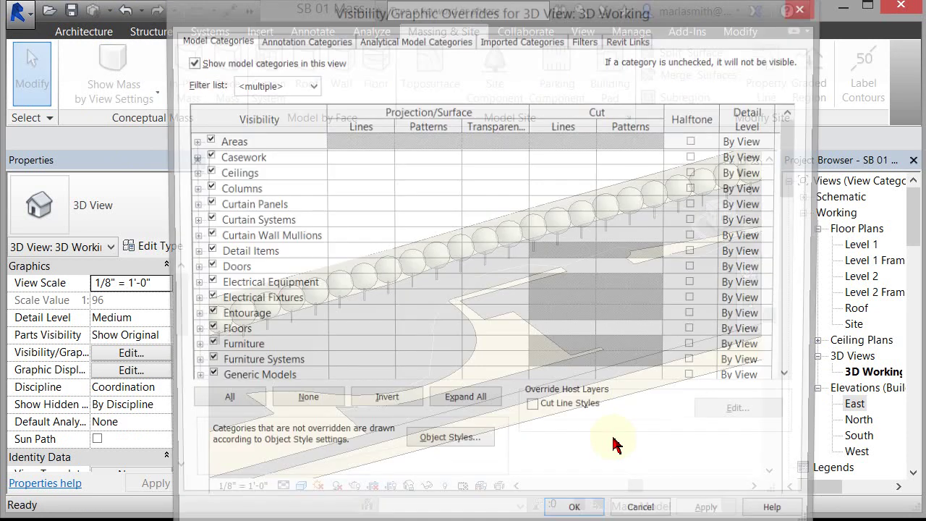
pyautogui.click(793, 379)
pyautogui.click(793, 379)
pyautogui.click(793, 379)
pyautogui.click(793, 379)
pyautogui.click(793, 379)
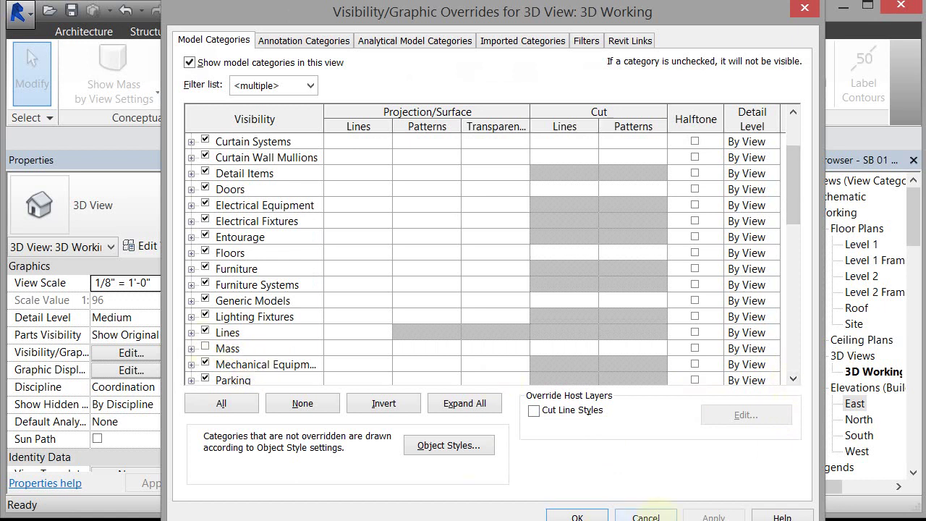
pyautogui.click(647, 517)
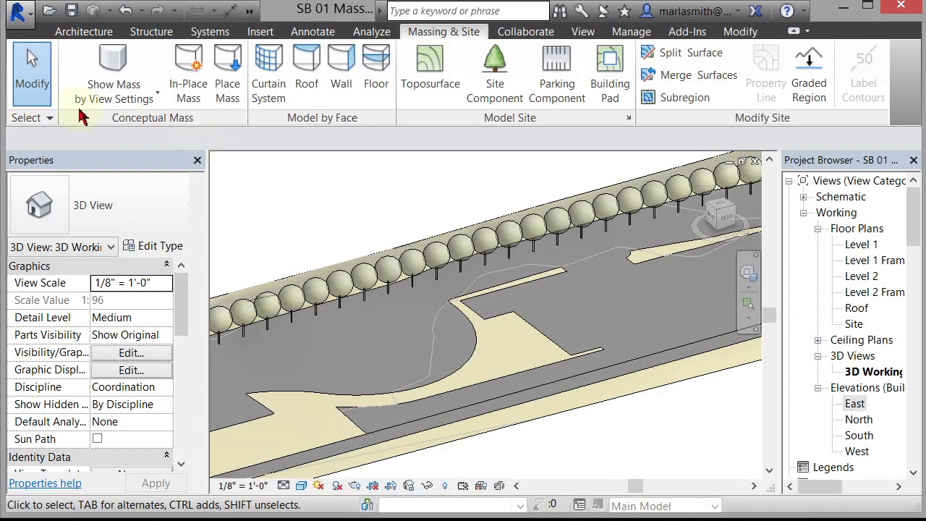
pyautogui.click(152, 99)
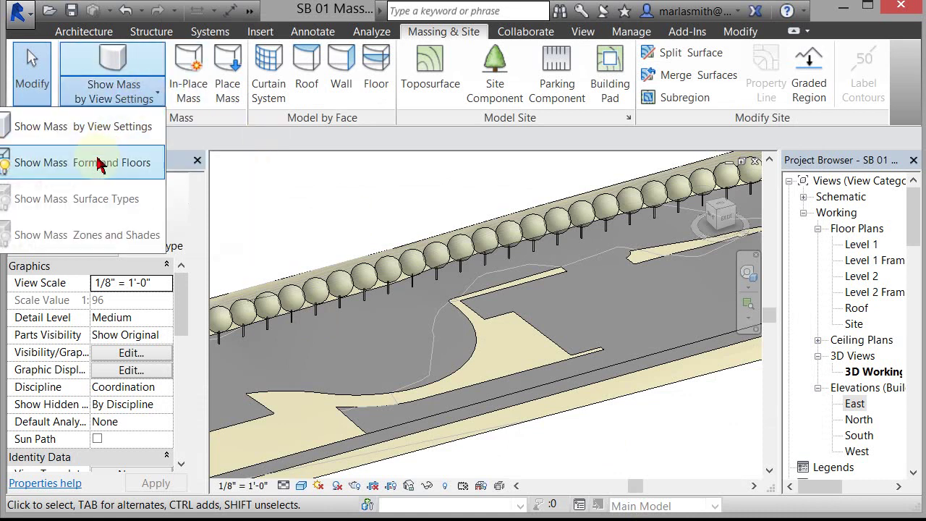
pyautogui.click(123, 160)
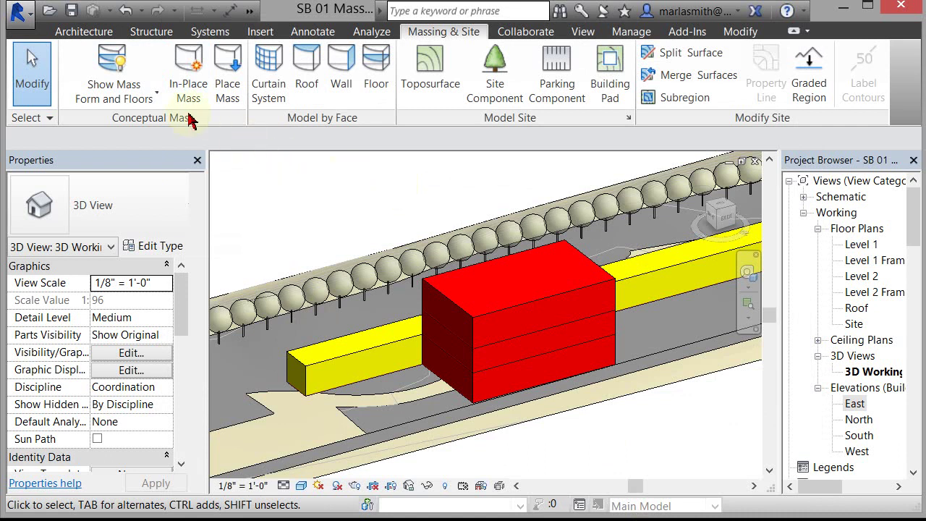
pyautogui.click(112, 98)
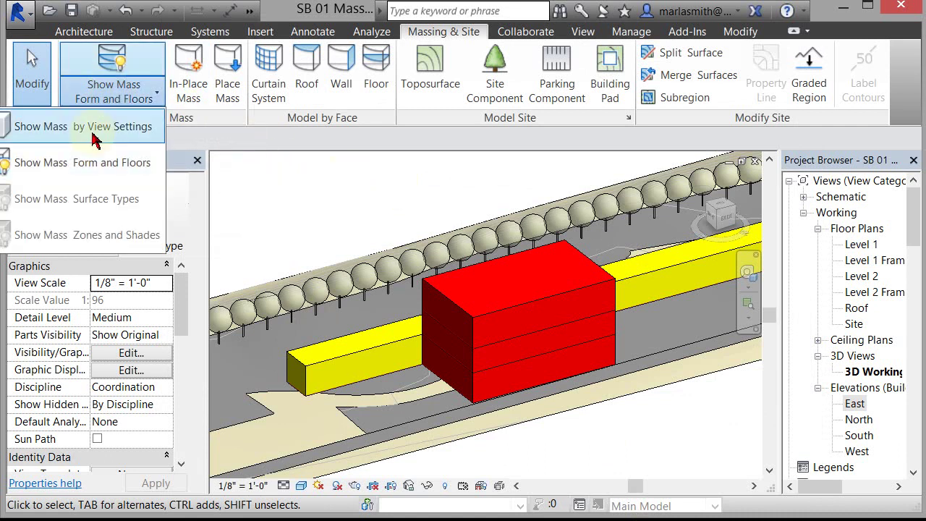
pyautogui.click(44, 127)
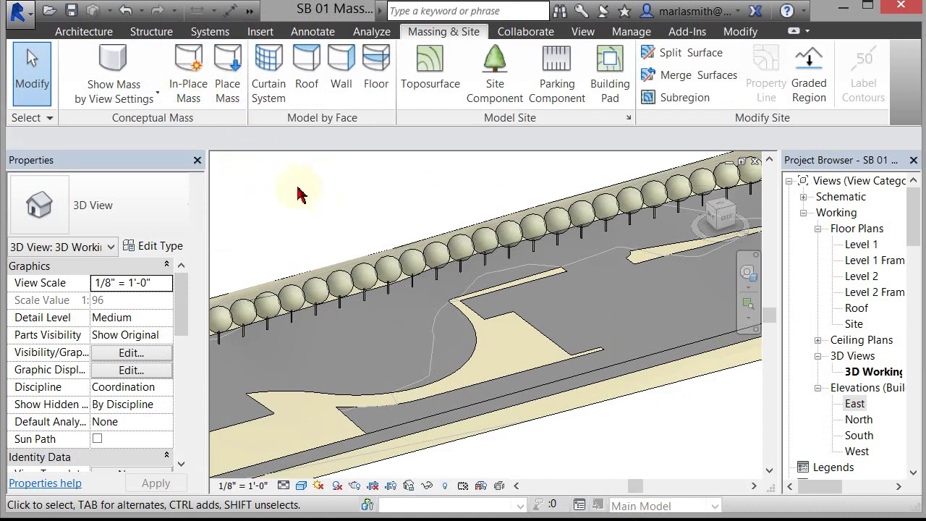
# Step: Create an In-Place Mass named Building, dismissing the Show Mass Enabled notice
pyautogui.click(188, 92)
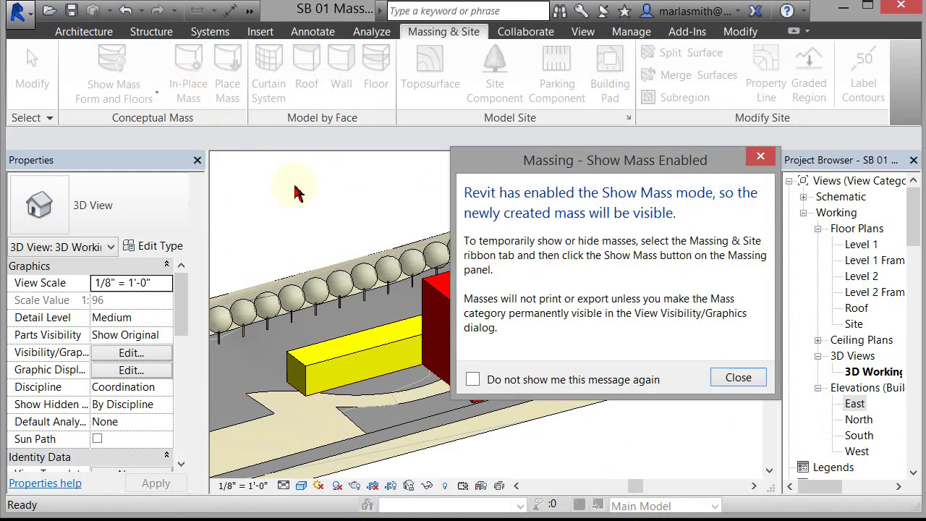
pyautogui.moveTo(485, 159); pyautogui.dragTo(320, 143)
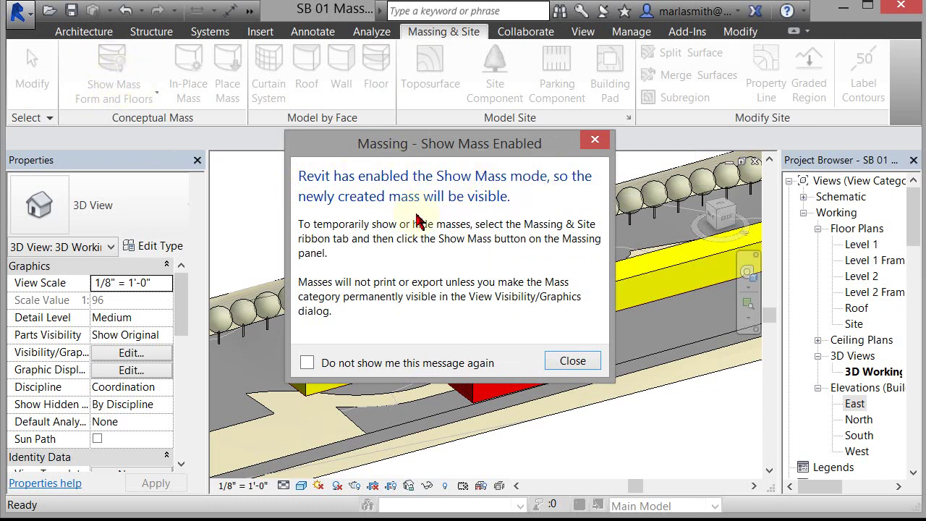
pyautogui.click(573, 361)
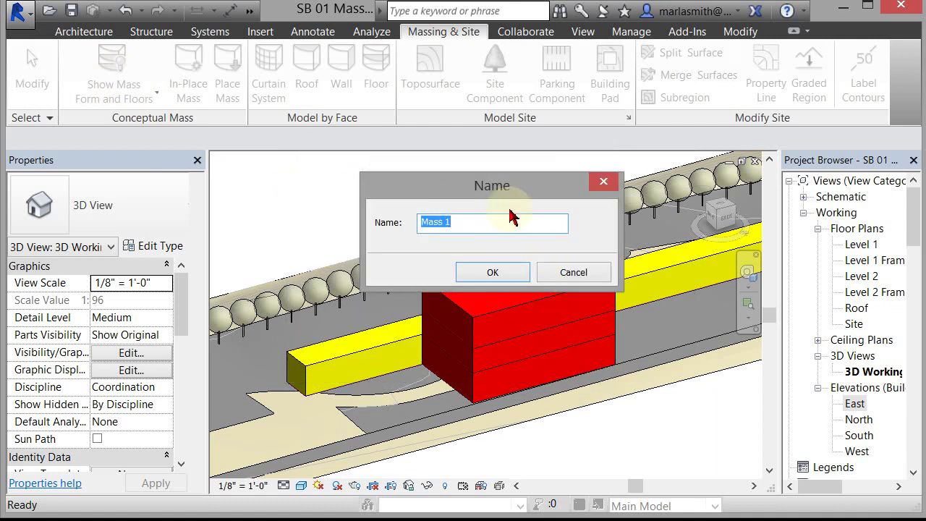
pyautogui.write('Building 03')
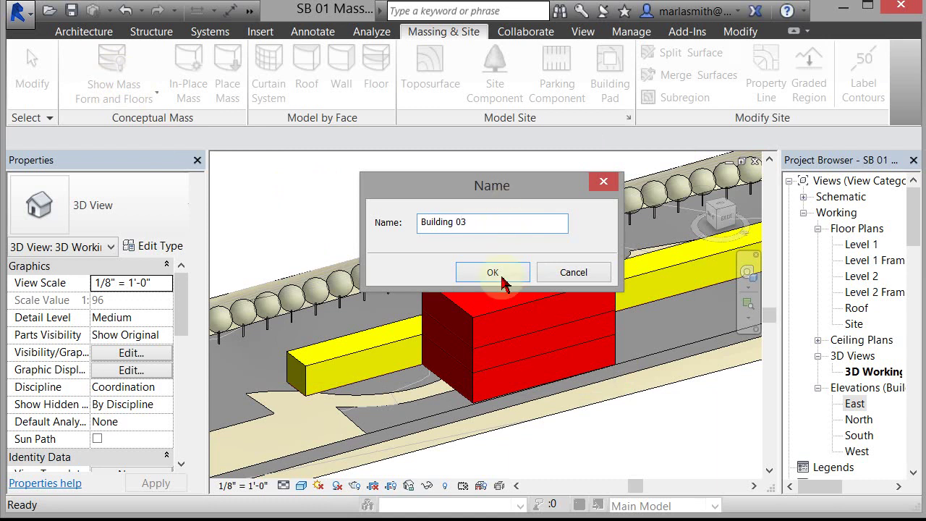
pyautogui.click(492, 273)
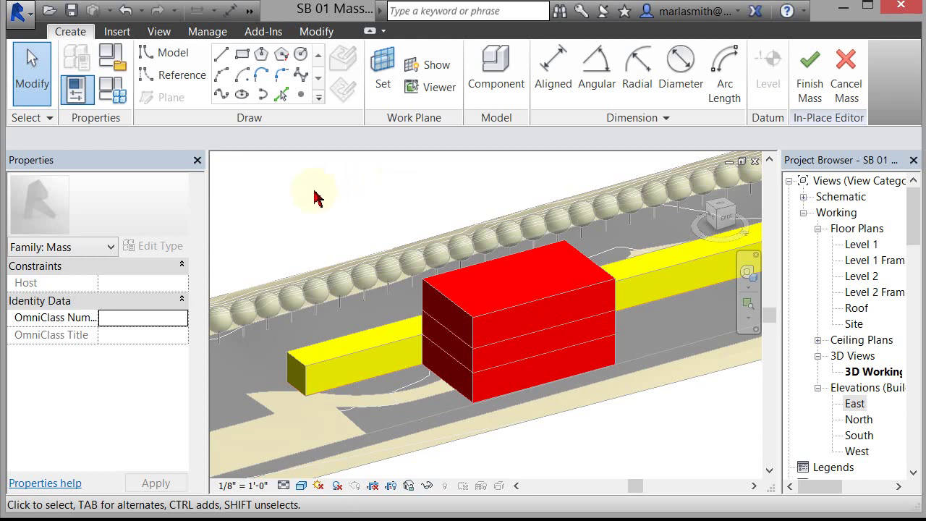
# Step: Choose the Line draw tool for the mass, with Level 1 as the placement plane
pyautogui.click(223, 57)
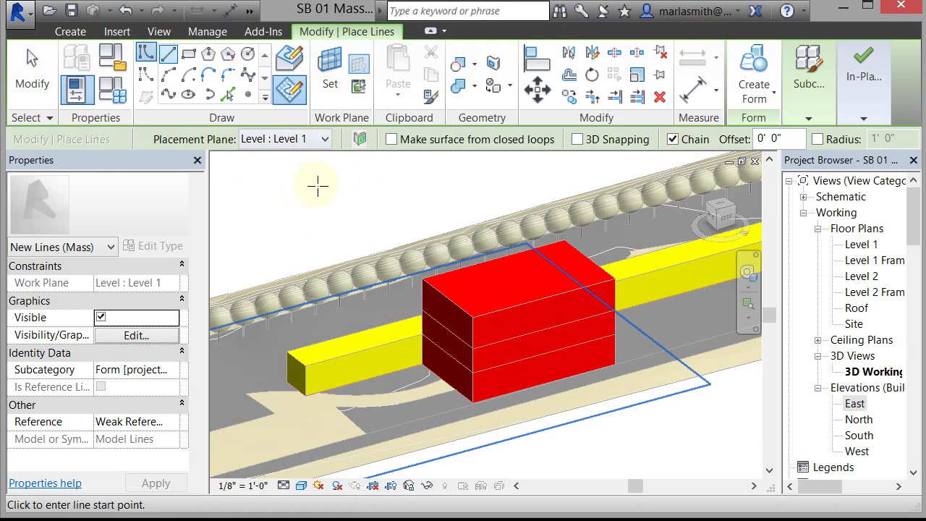
# Step: Set the placement plane to Level 2 and enable Draw on Work Plane
pyautogui.click(326, 140)
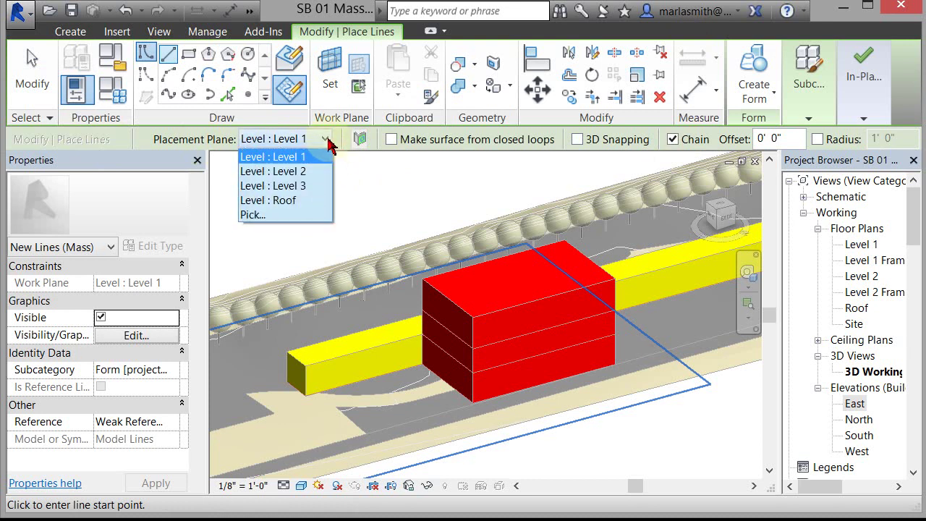
pyautogui.click(307, 179)
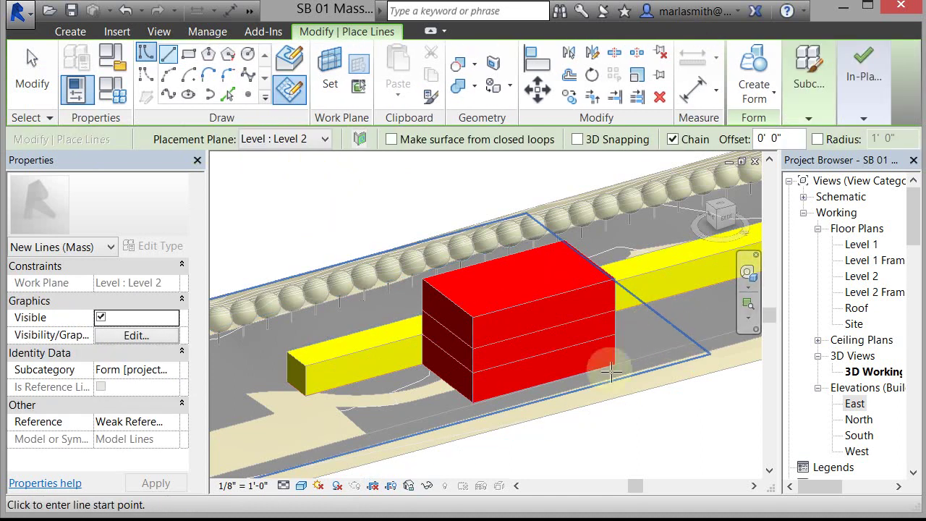
pyautogui.click(323, 140)
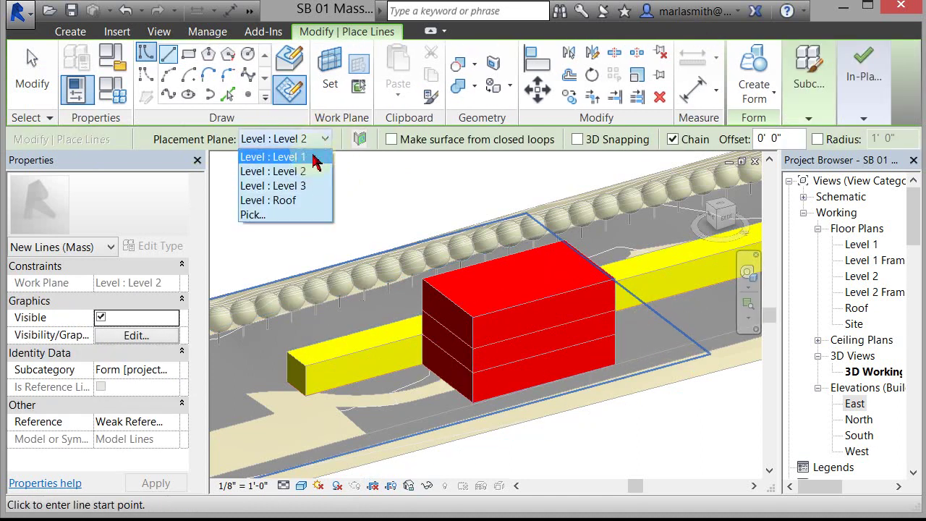
pyautogui.click(273, 156)
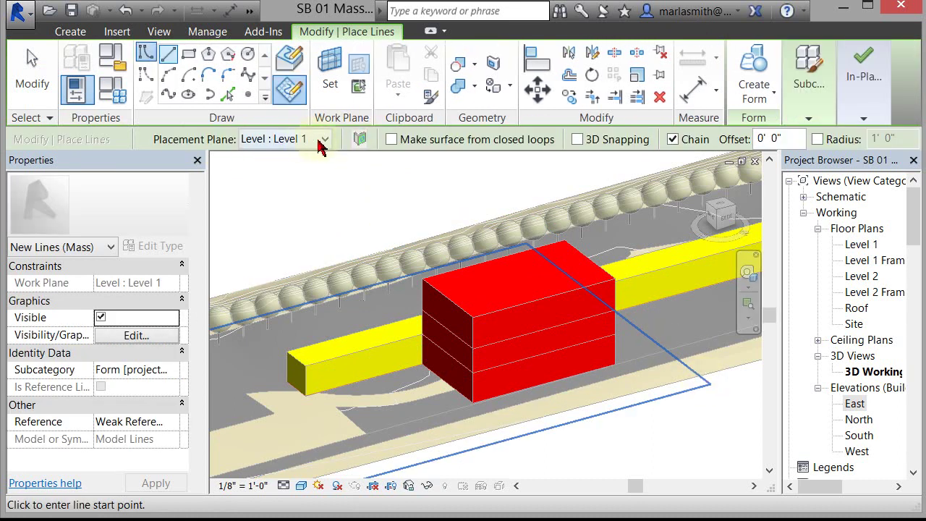
pyautogui.click(323, 140)
pyautogui.click(306, 173)
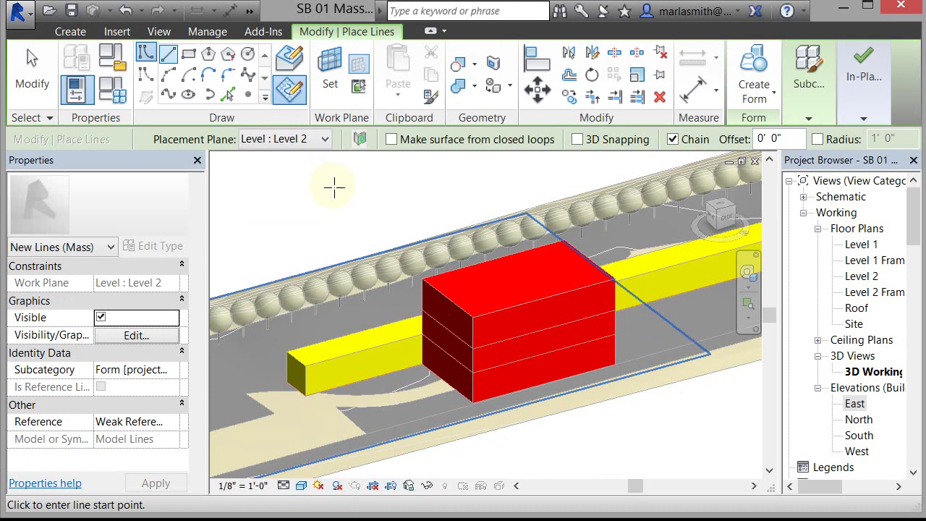
pyautogui.click(298, 102)
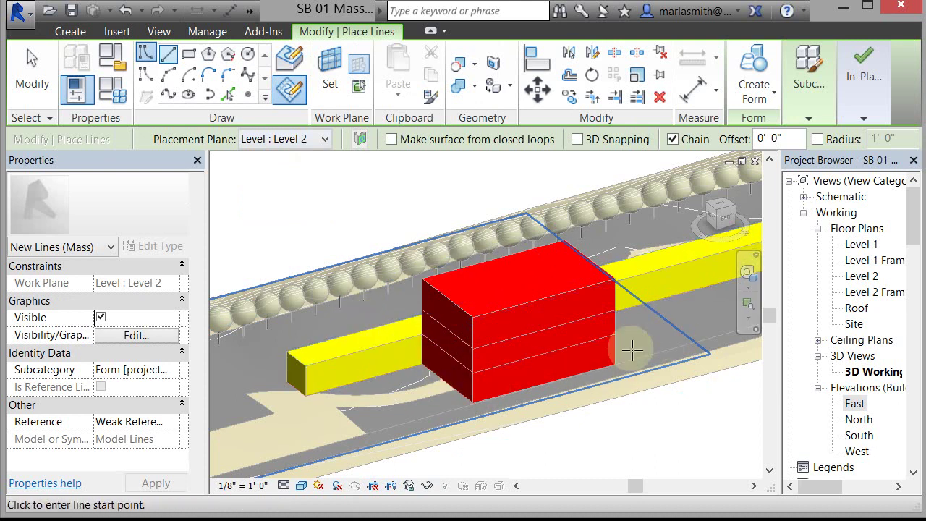
pyautogui.click(287, 95)
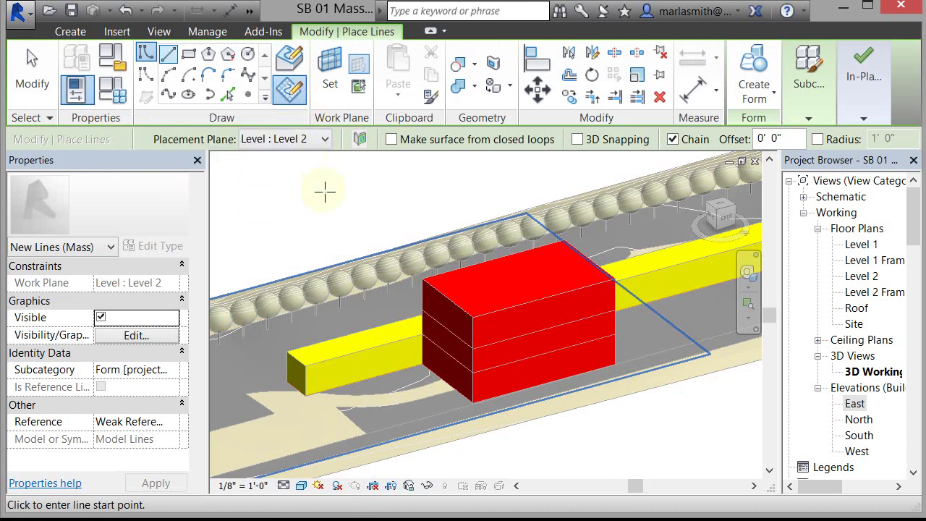
pyautogui.scroll(2, 406, 335)
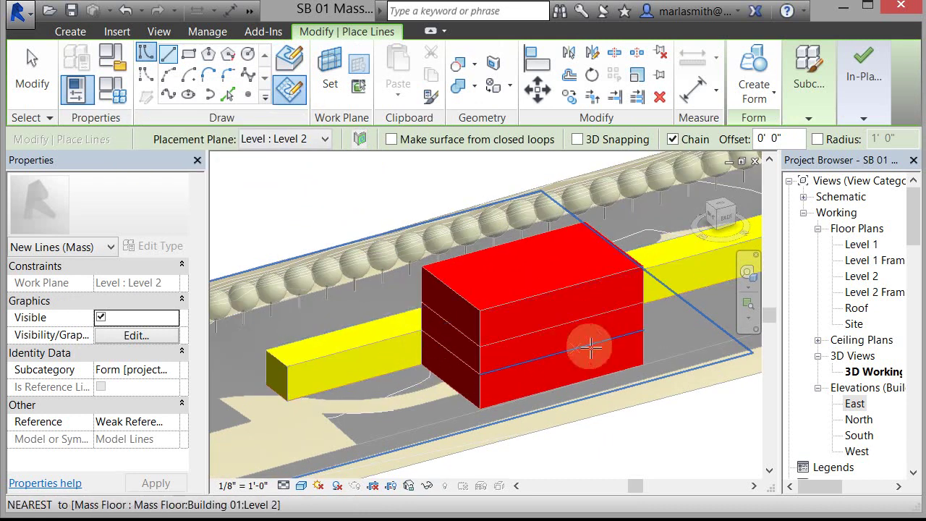
# Step: Start the outline at the red mass's Level 2 corner after cancelling two false starts
pyautogui.click(644, 331)
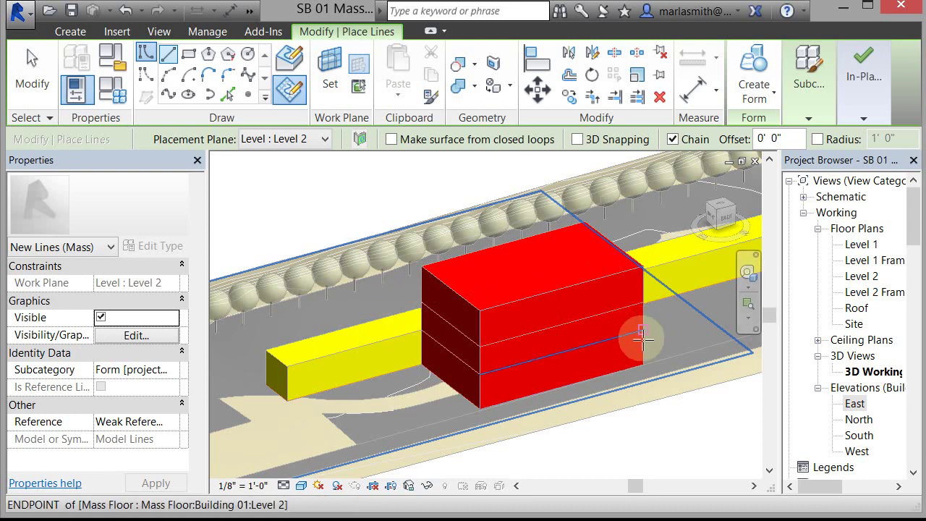
pyautogui.click(481, 374)
pyautogui.press('Escape')
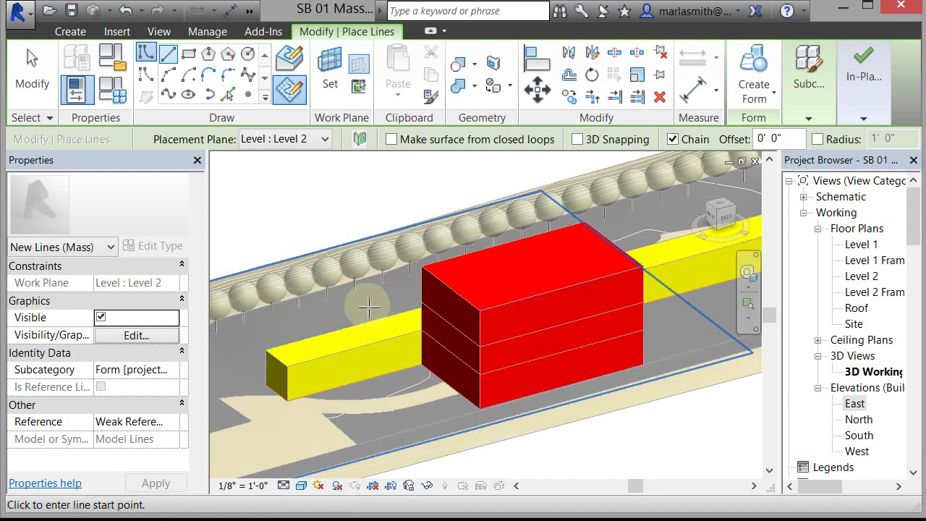
pyautogui.click(478, 374)
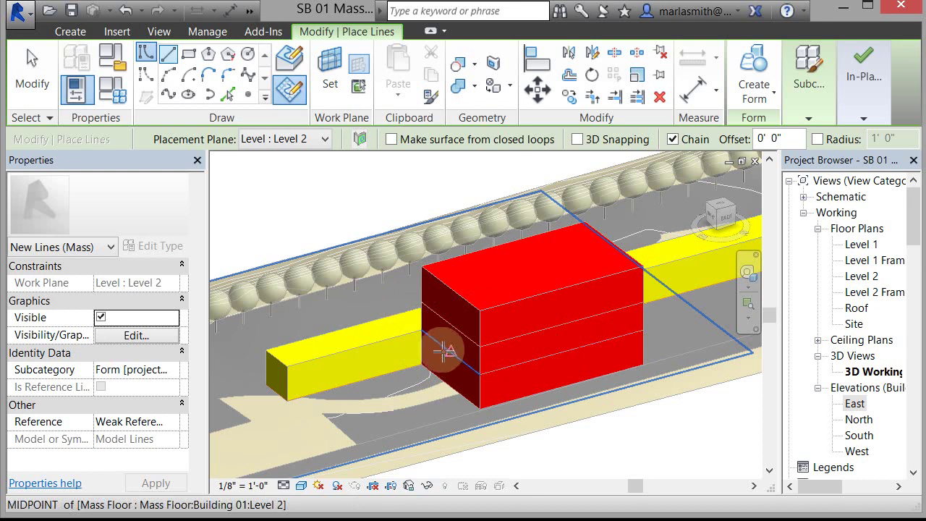
pyautogui.press('Escape')
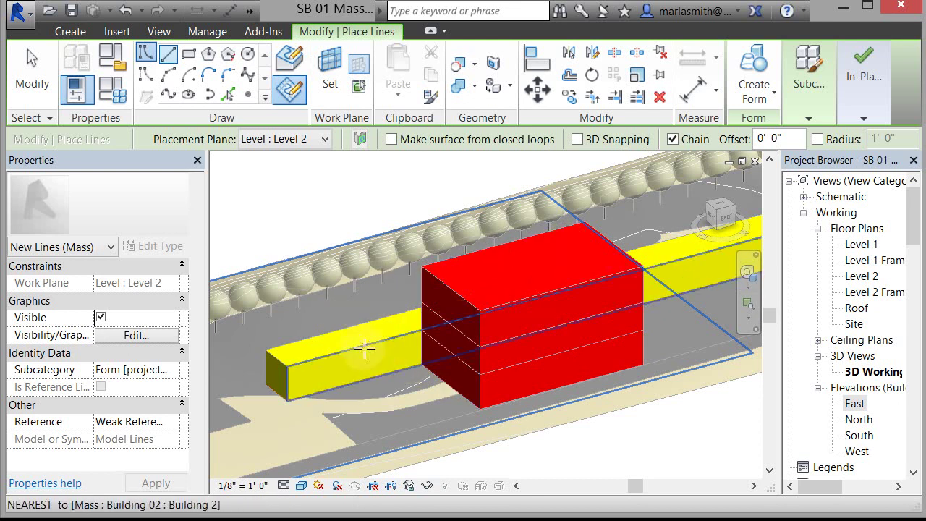
pyautogui.click(480, 375)
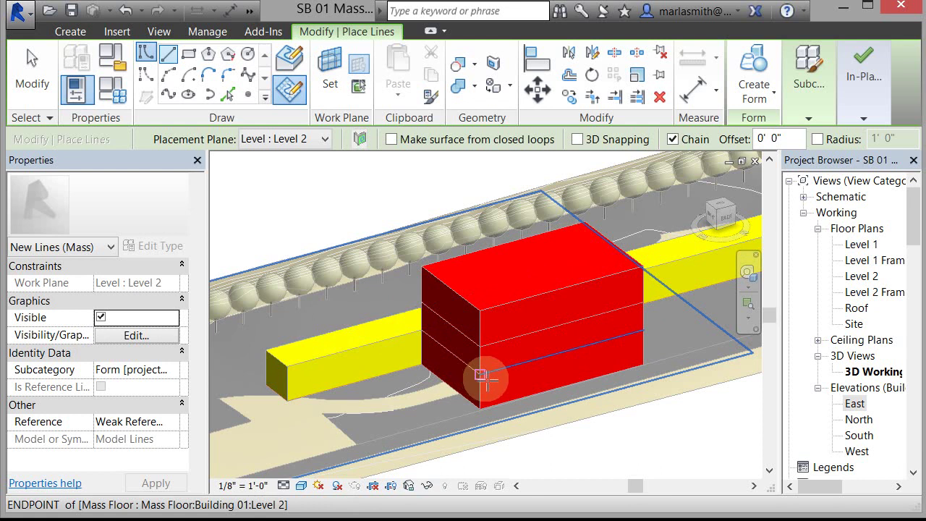
pyautogui.click(480, 375)
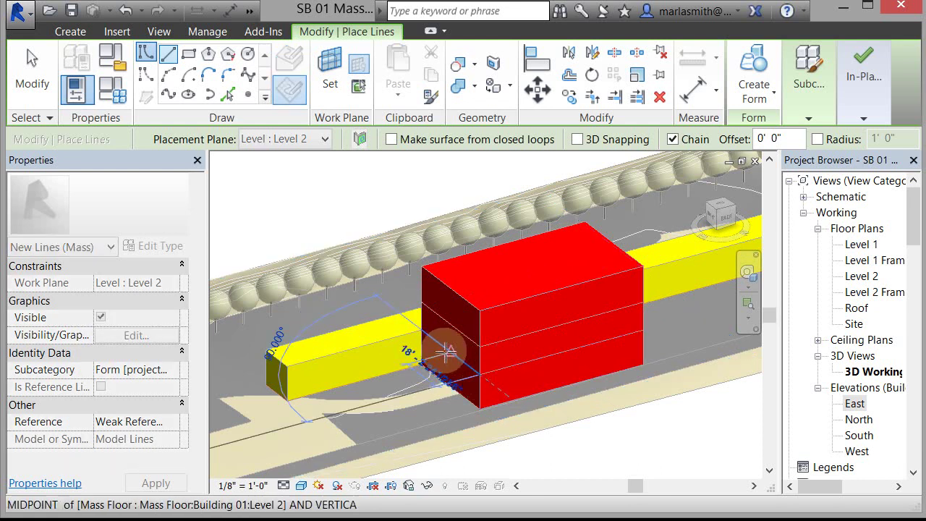
# Step: Draw the closed six-line outline across the yellow block, with 76' and 60' sides, and select the chain
pyautogui.keyDown('shift'); pyautogui.moveTo(369, 341); pyautogui.dragTo(476, 311, button='middle'); pyautogui.keyUp('shift')
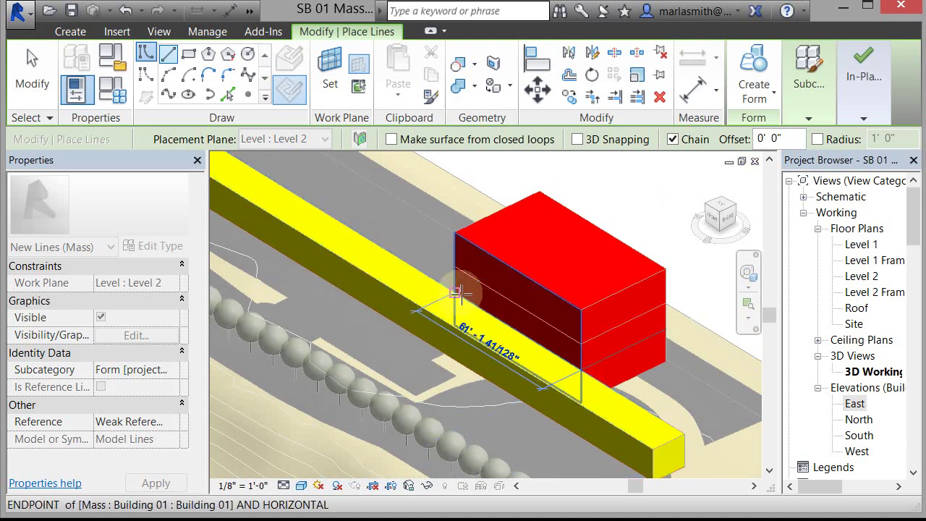
pyautogui.click(455, 293)
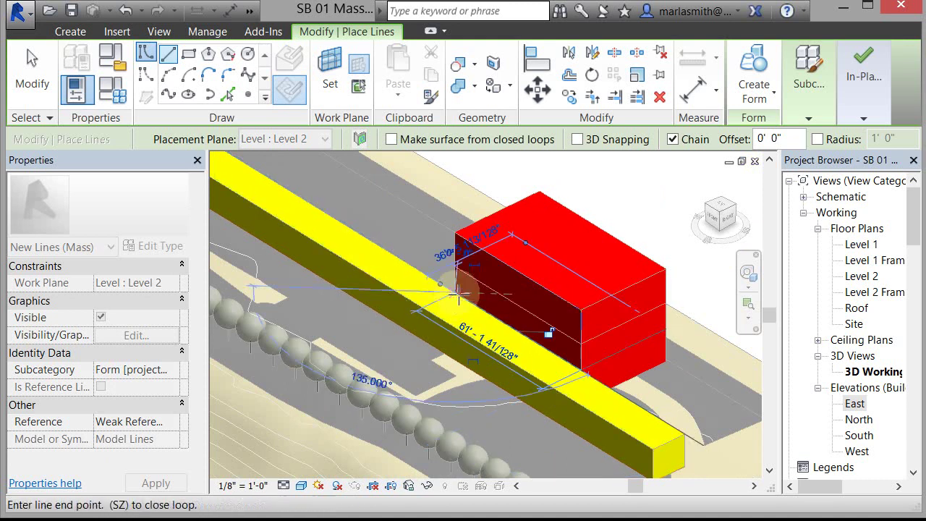
pyautogui.click(403, 320)
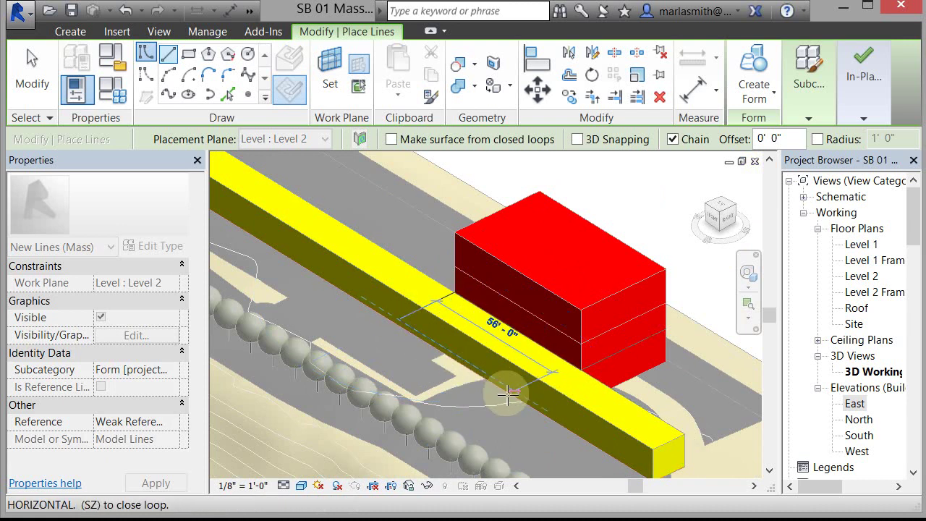
pyautogui.click(556, 419)
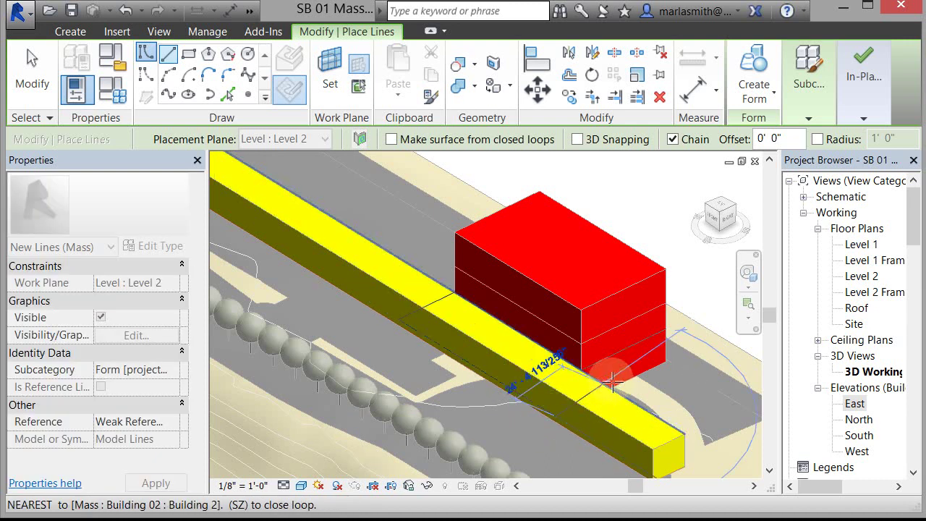
pyautogui.click(707, 355)
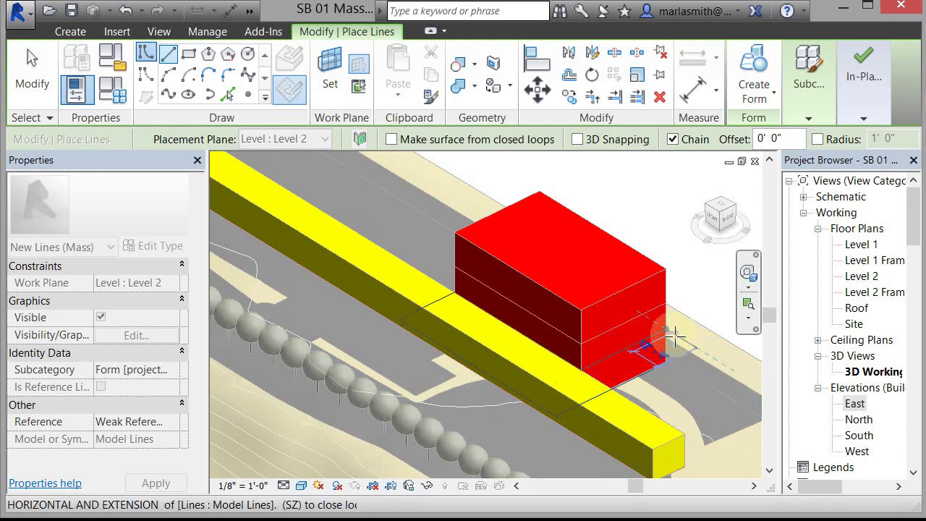
pyautogui.click(655, 334)
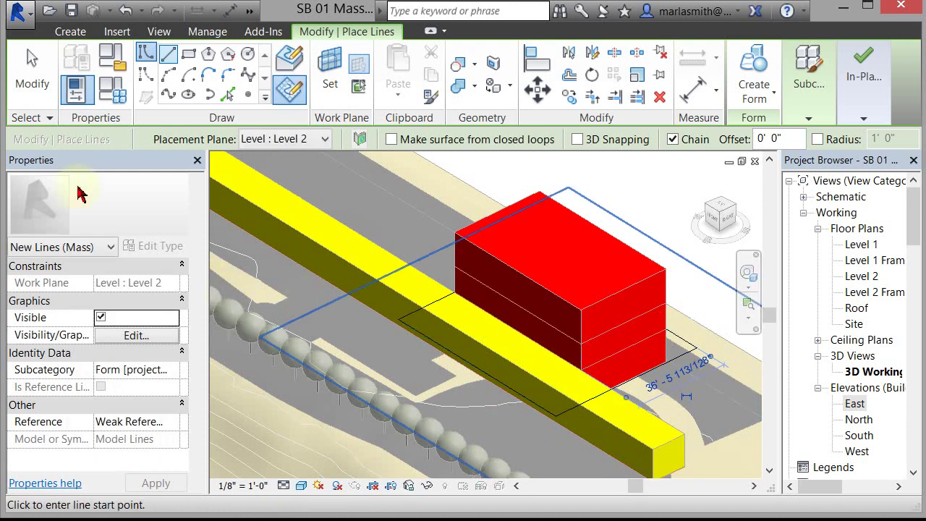
pyautogui.click(32, 72)
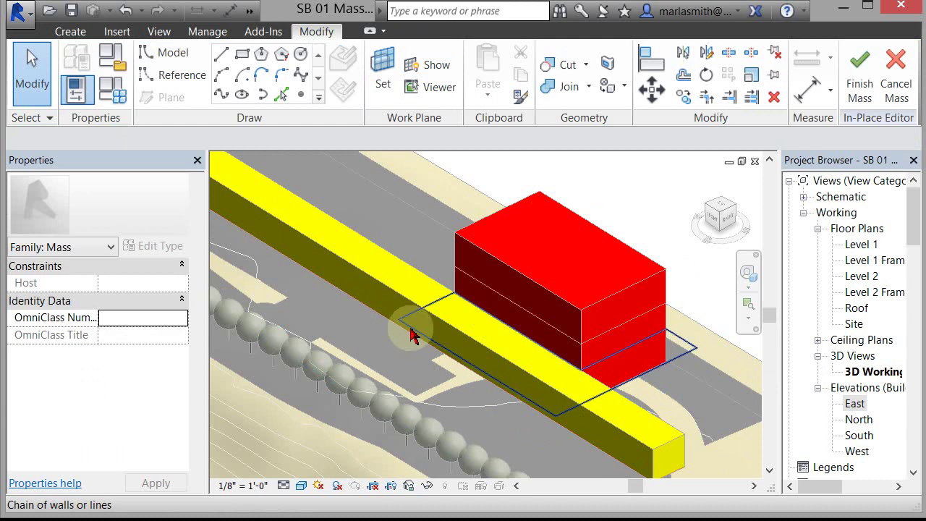
pyautogui.click(411, 335)
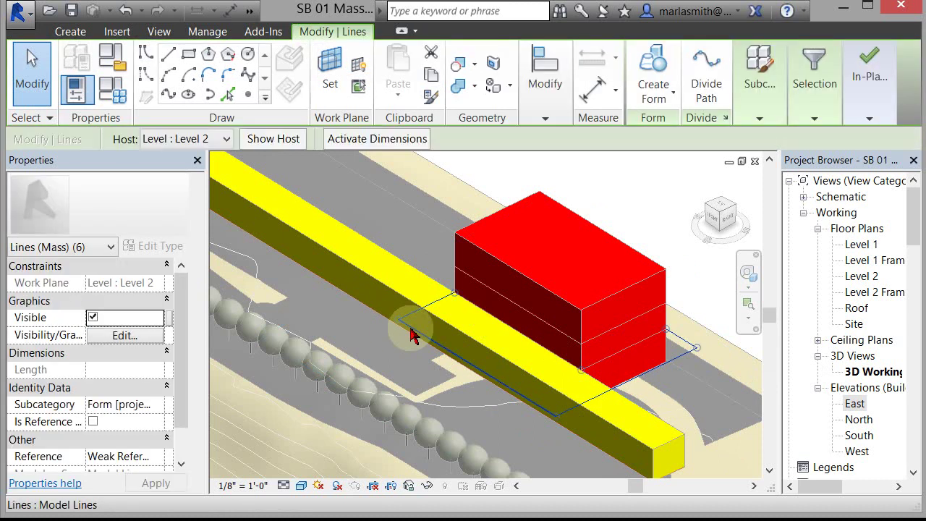
pyautogui.click(428, 487)
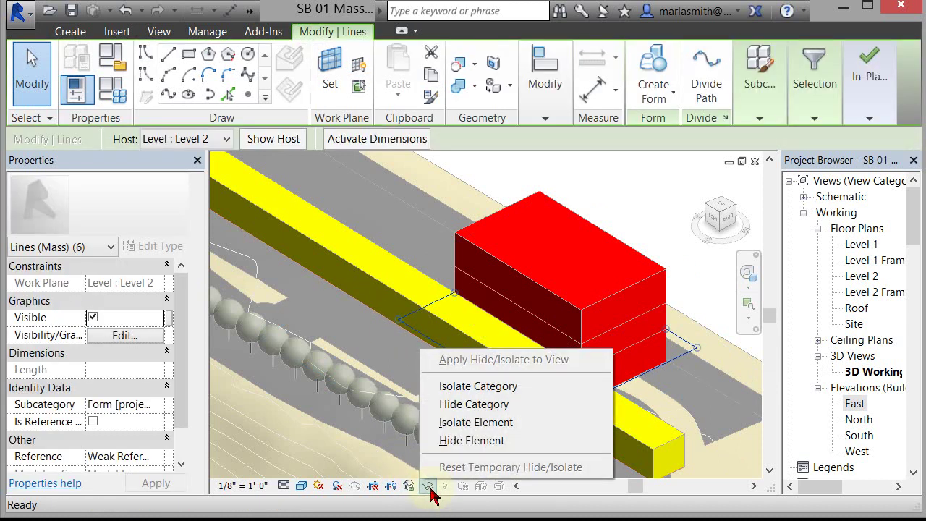
pyautogui.click(474, 423)
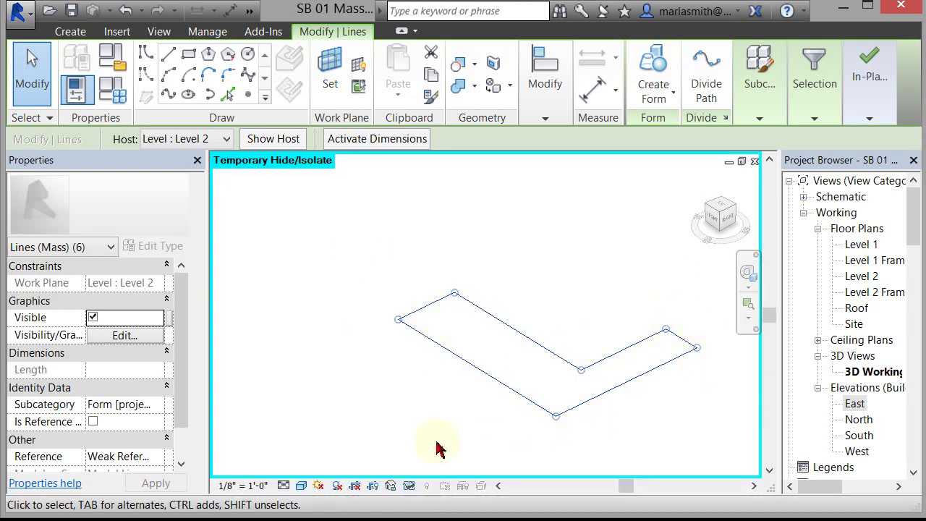
pyautogui.click(411, 491)
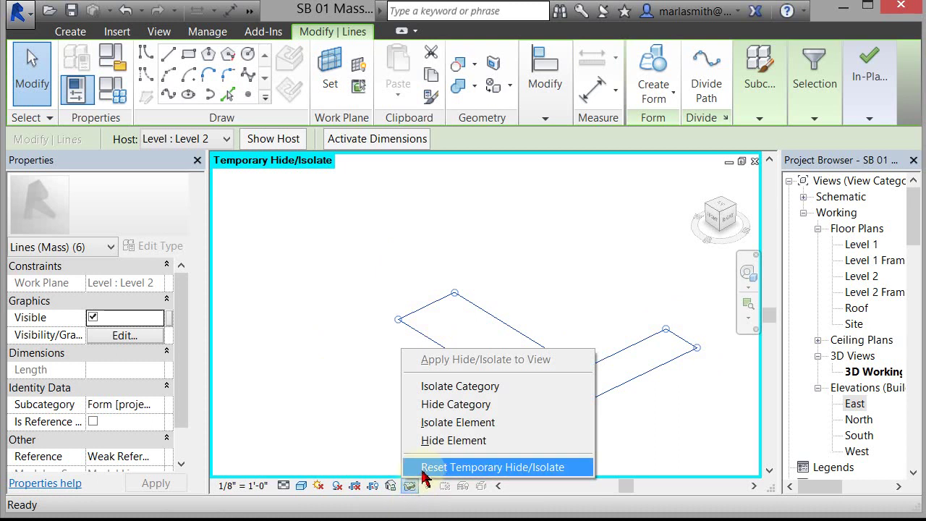
pyautogui.click(427, 474)
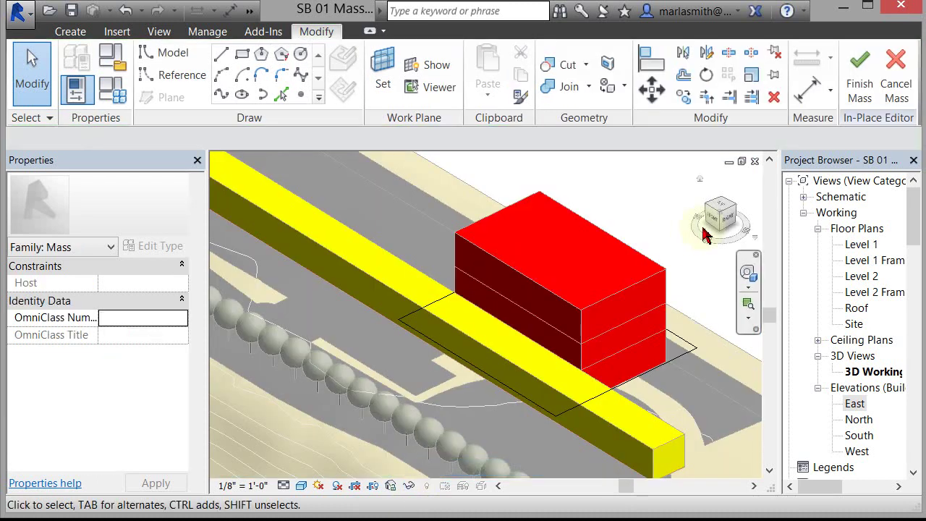
# Step: Change the front edge's 24'-0" temporary dimension to 20'-0"
pyautogui.scroll(2, 539, 403)
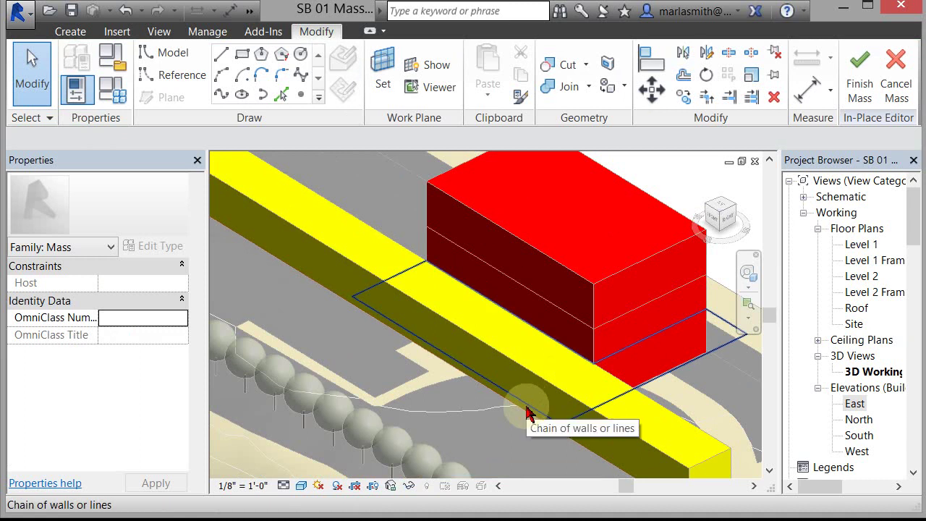
pyautogui.press('Tab')
pyautogui.press('Tab')
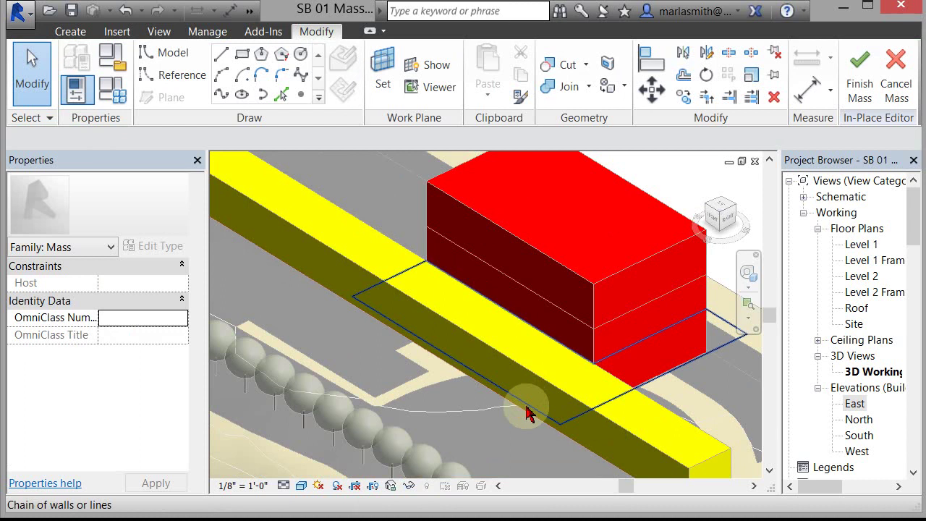
pyautogui.press('Tab')
pyautogui.press('Tab')
pyautogui.press('Tab')
pyautogui.press('Tab')
pyautogui.press('Tab')
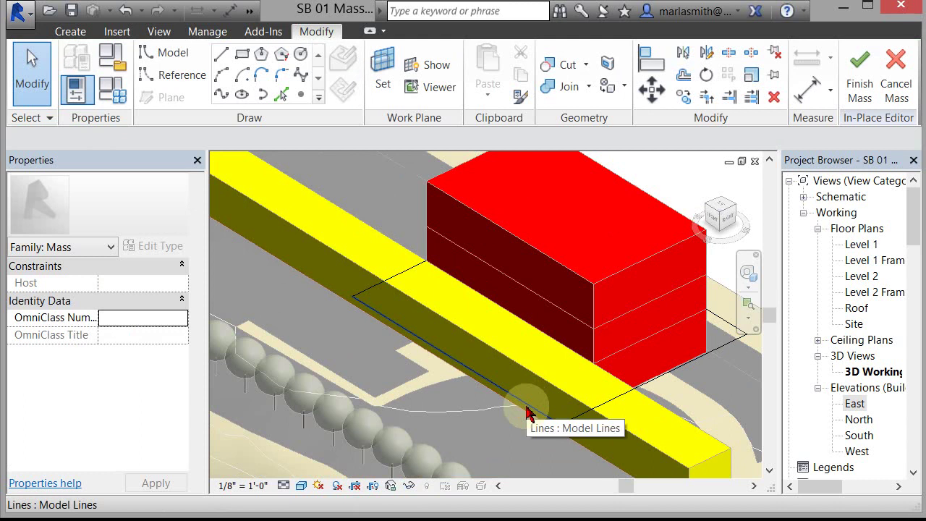
pyautogui.click(527, 413)
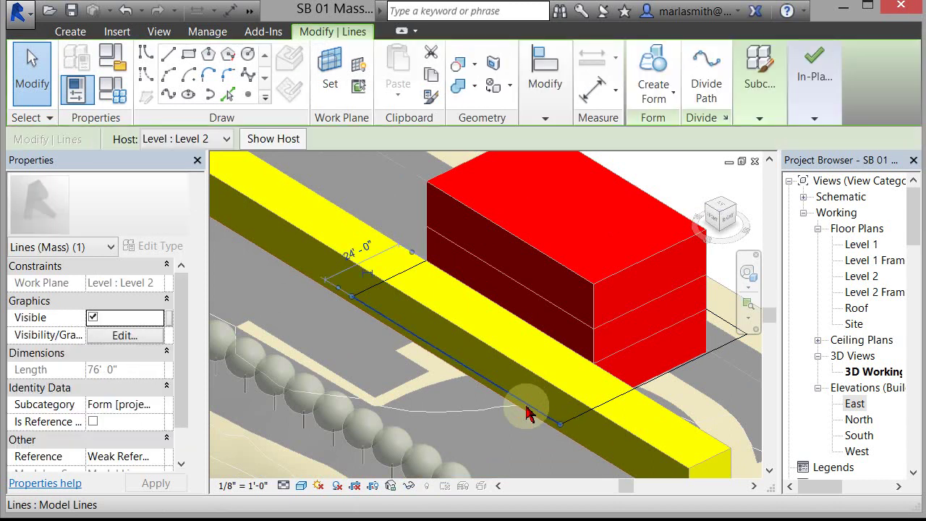
pyautogui.click(362, 255)
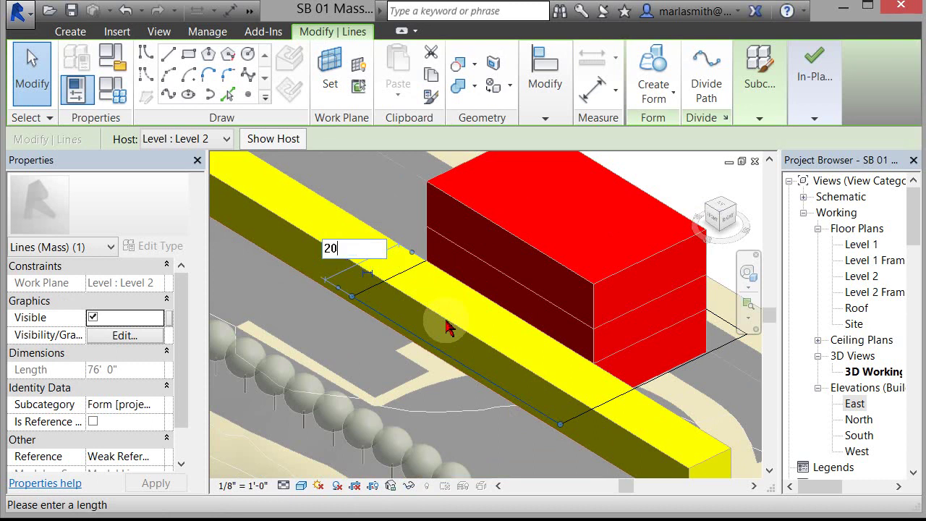
pyautogui.press('Return')
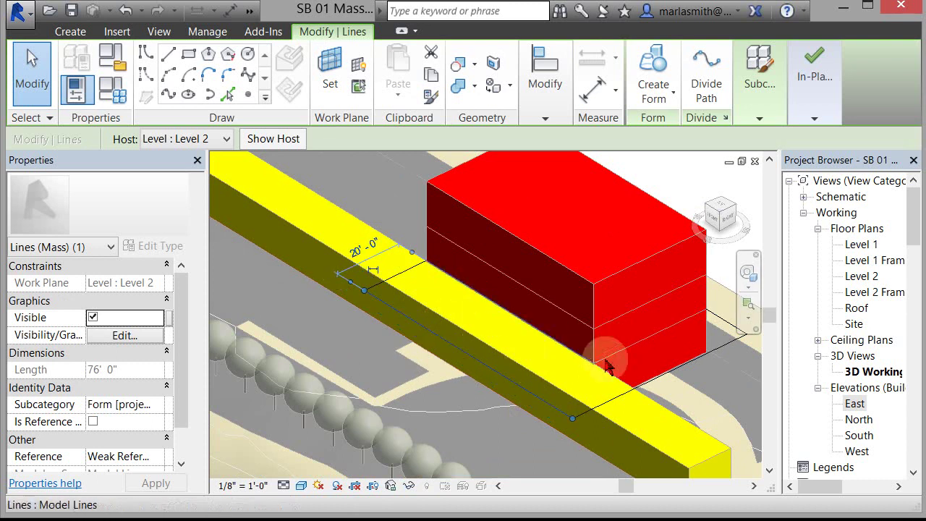
# Step: Set the long bottom sketch line's length to 15'
pyautogui.click(703, 353)
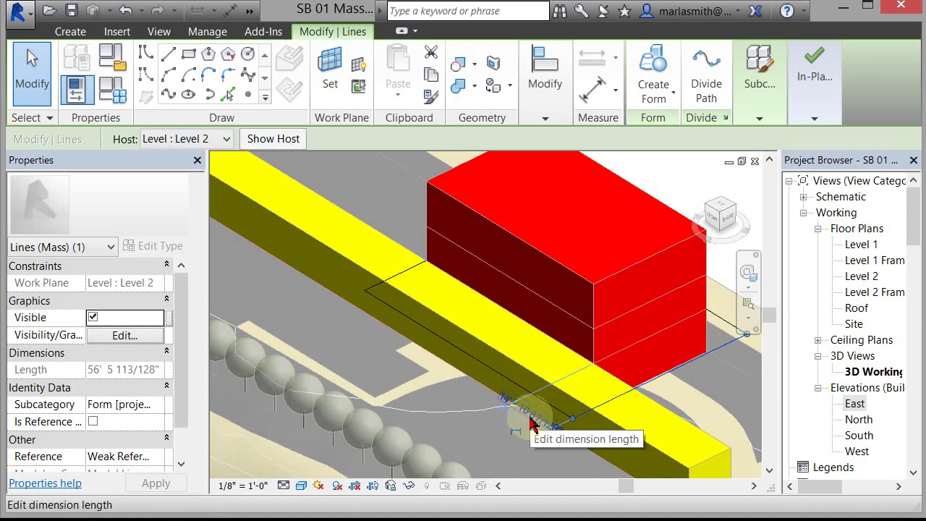
pyautogui.click(532, 425)
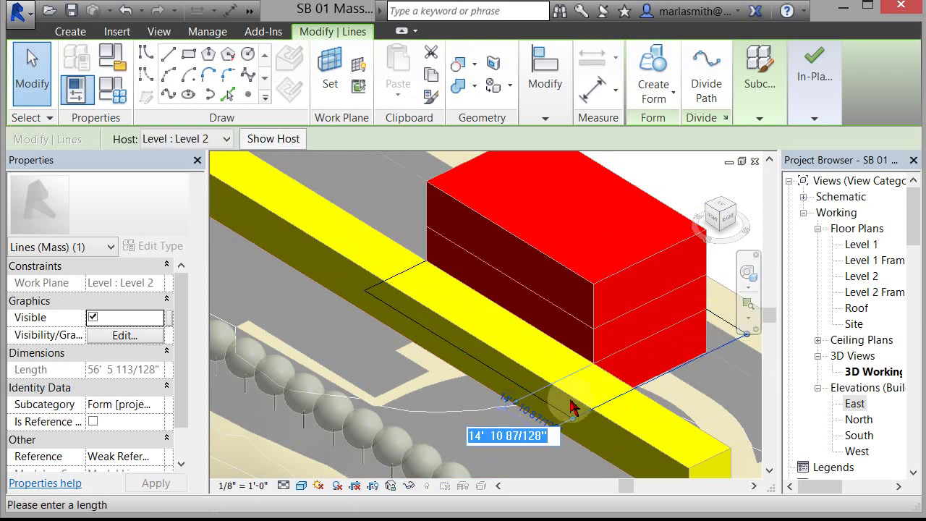
pyautogui.write('15')
pyautogui.press('Return')
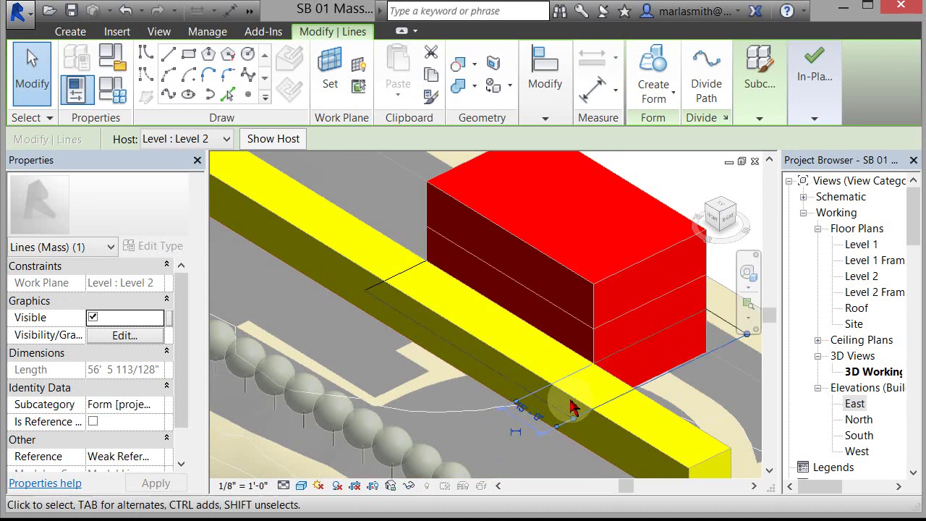
pyautogui.scroll(-2, 615, 393)
# Step: Widen the outline to 50' using the right-edge line's temporary dimension
pyautogui.keyDown('shift'); pyautogui.moveTo(627, 413); pyautogui.dragTo(589, 355, button='middle'); pyautogui.keyUp('shift')
pyautogui.scroll(2, 603, 362)
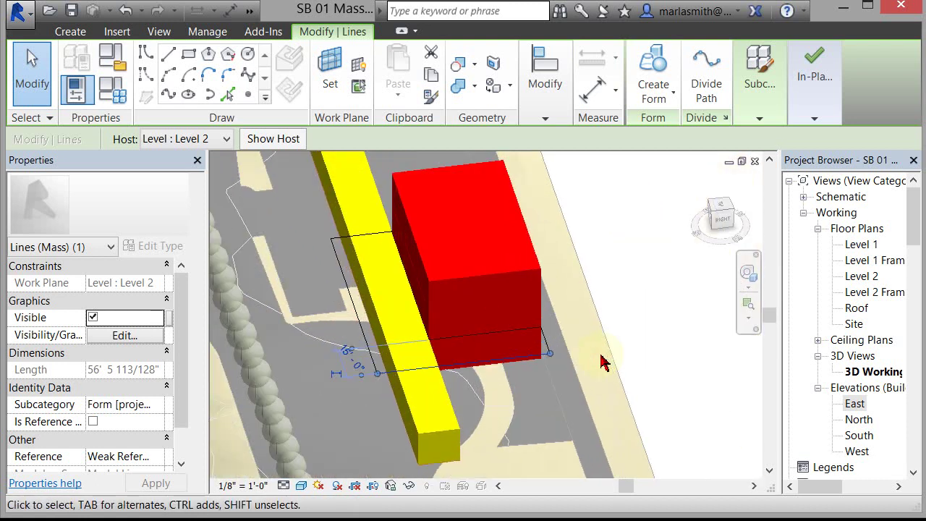
pyautogui.click(602, 340)
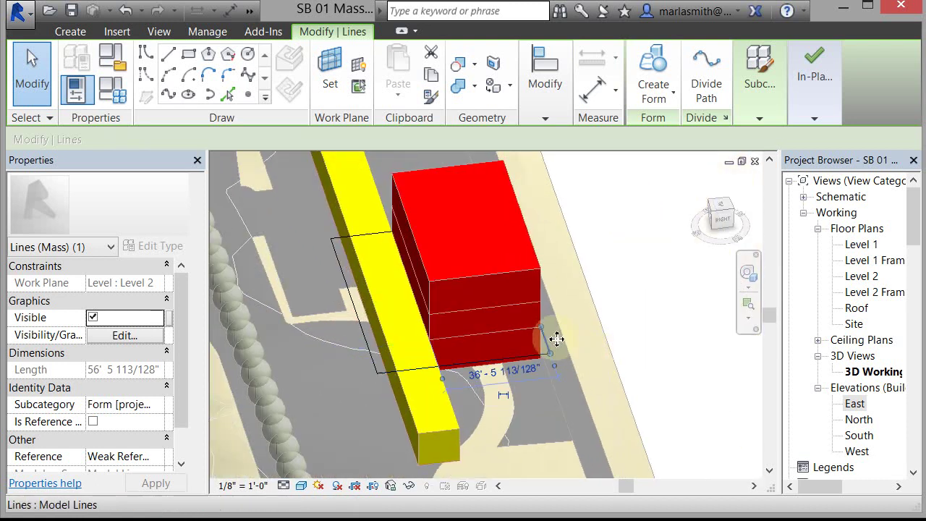
pyautogui.click(489, 375)
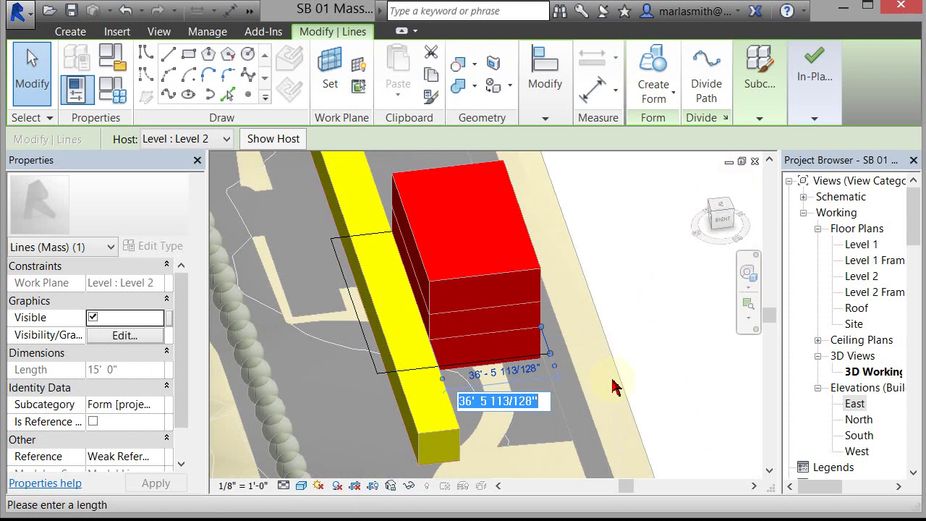
pyautogui.write('50')
pyautogui.press('Return')
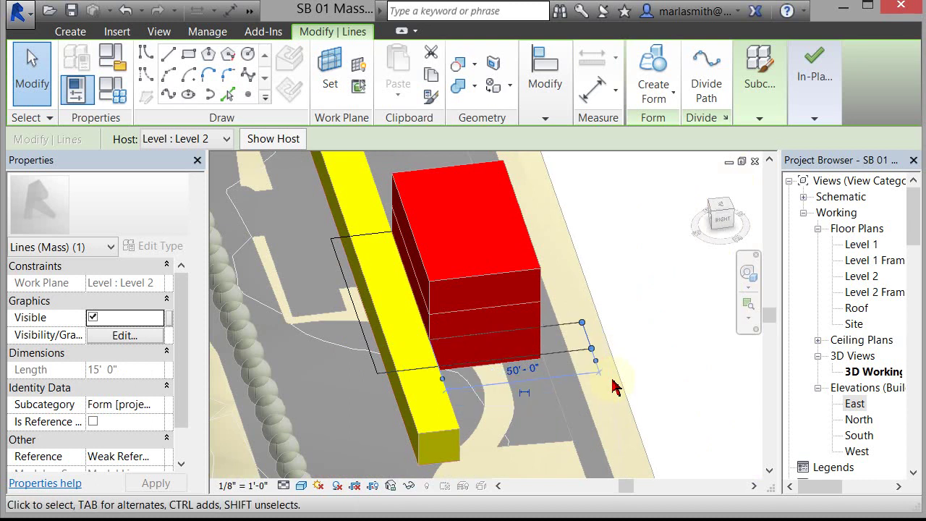
pyautogui.press('Escape')
pyautogui.keyDown('shift'); pyautogui.moveTo(554, 331); pyautogui.dragTo(525, 365, button='middle'); pyautogui.keyUp('shift')
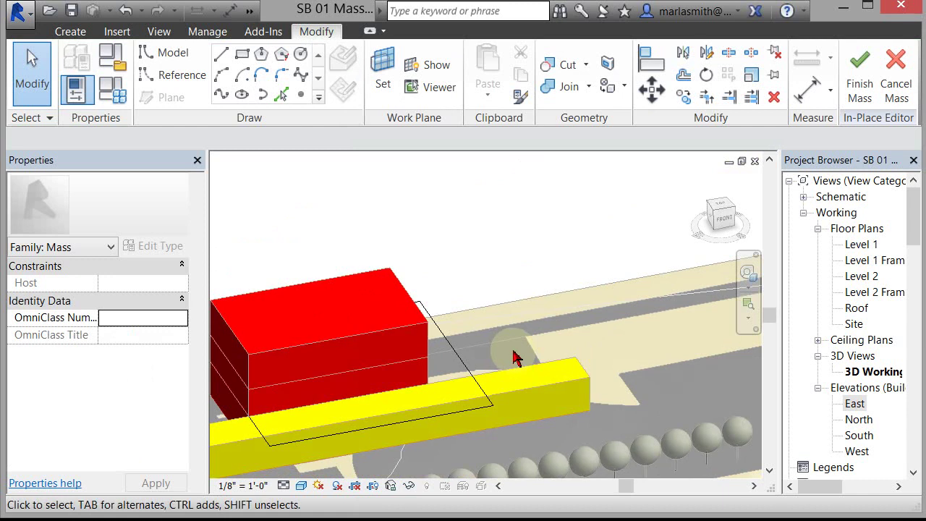
# Step: Extrude the selected sketch chain into a 30'-0" solid form
pyautogui.scroll(-2, 598, 354)
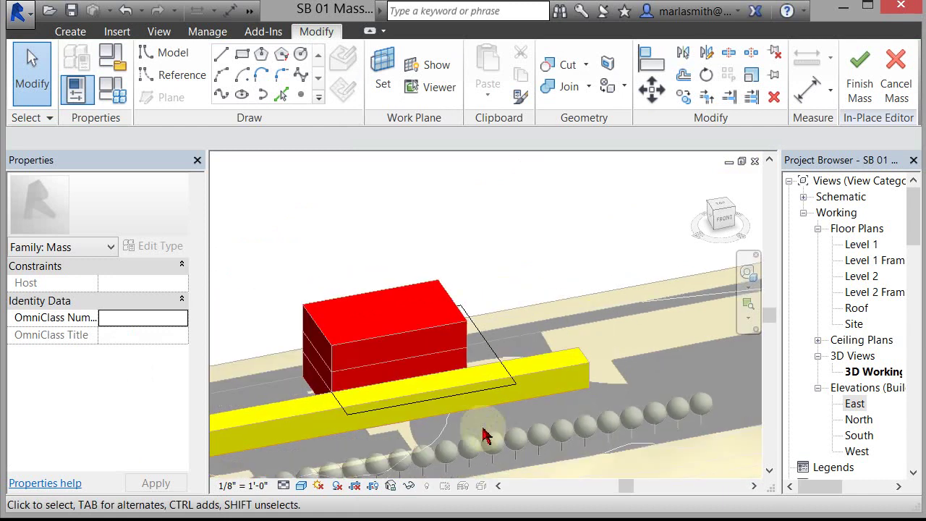
pyautogui.click(478, 403)
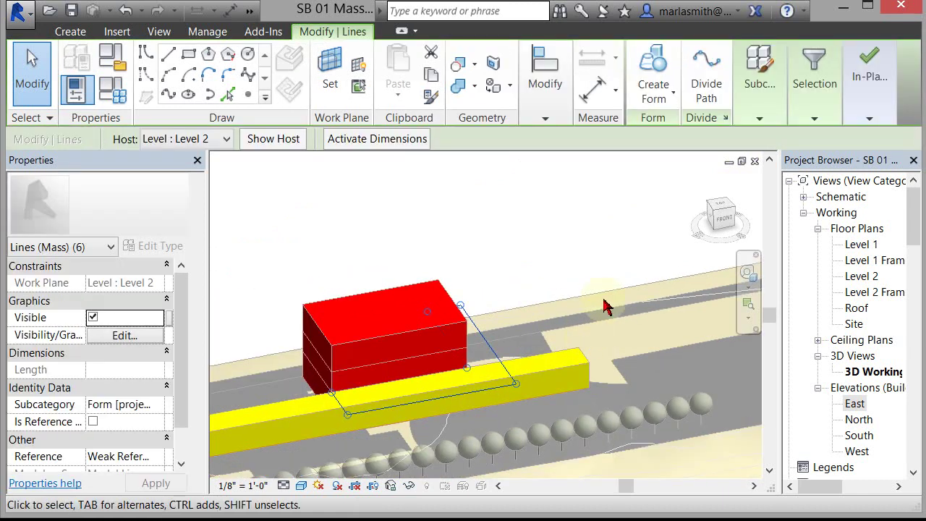
pyautogui.click(658, 85)
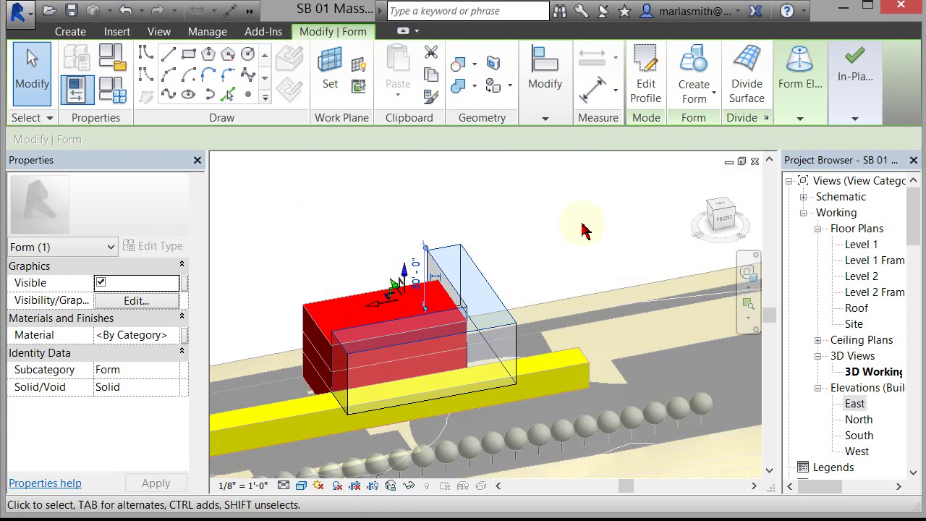
# Step: Inspect the new form, deselect it, and open the East elevation
pyautogui.keyDown('shift'); pyautogui.moveTo(597, 244); pyautogui.dragTo(664, 275, button='middle'); pyautogui.keyUp('shift')
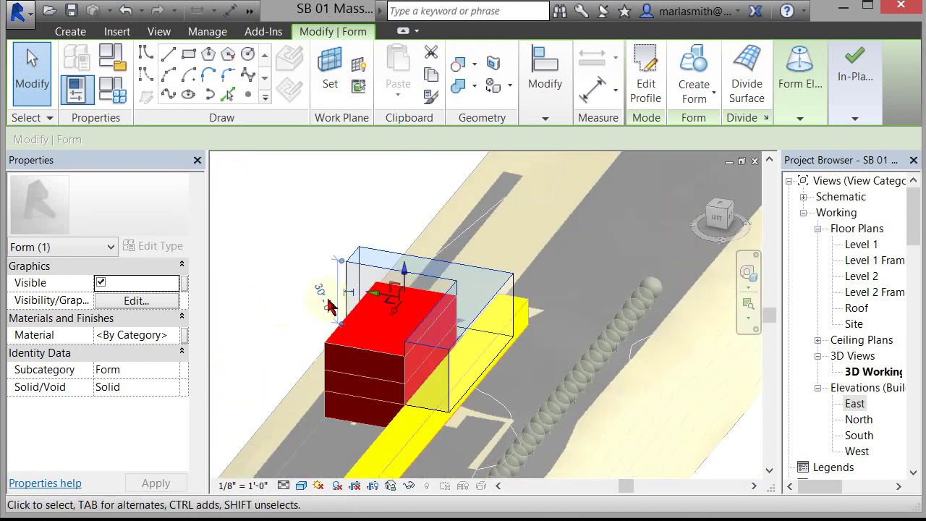
pyautogui.scroll(2, 329, 300)
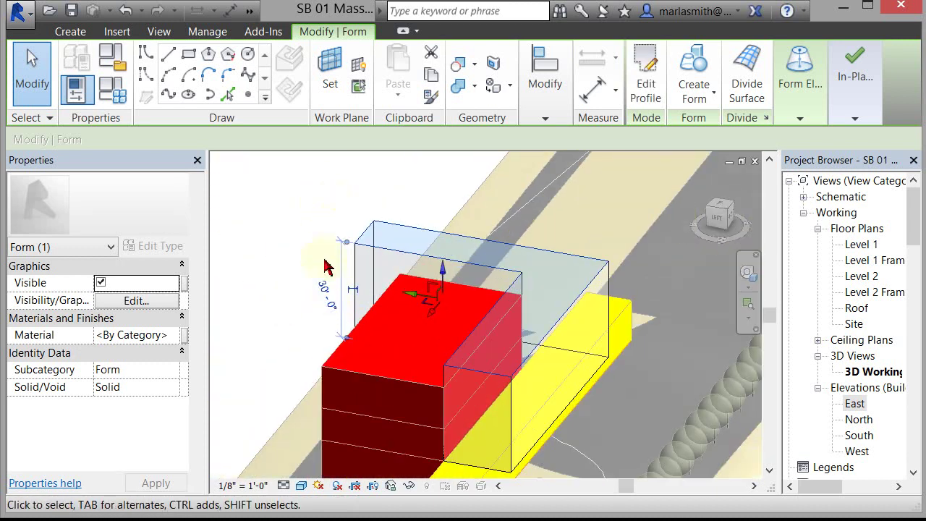
pyautogui.scroll(-3, 326, 221)
pyautogui.keyDown('shift'); pyautogui.moveTo(603, 265); pyautogui.dragTo(399, 297, button='middle'); pyautogui.keyUp('shift')
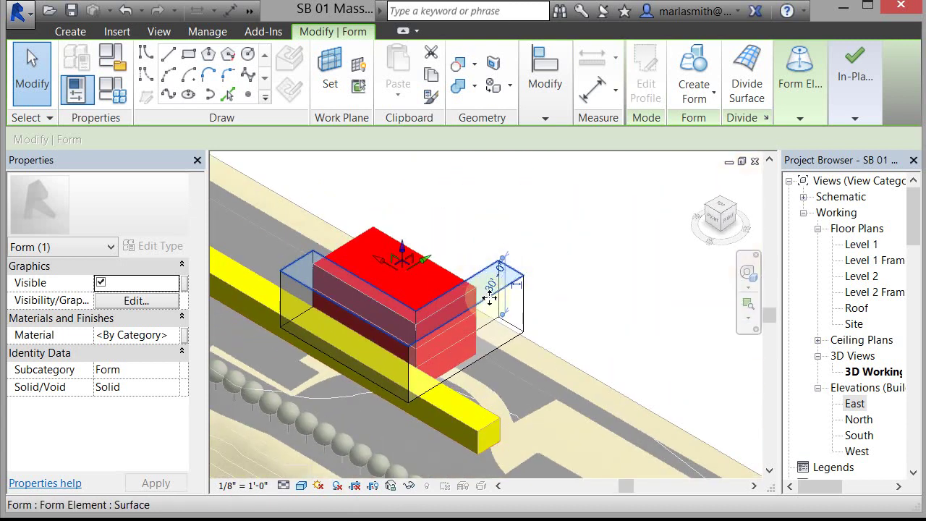
pyautogui.moveTo(491, 290); pyautogui.dragTo(573, 372, button='middle')
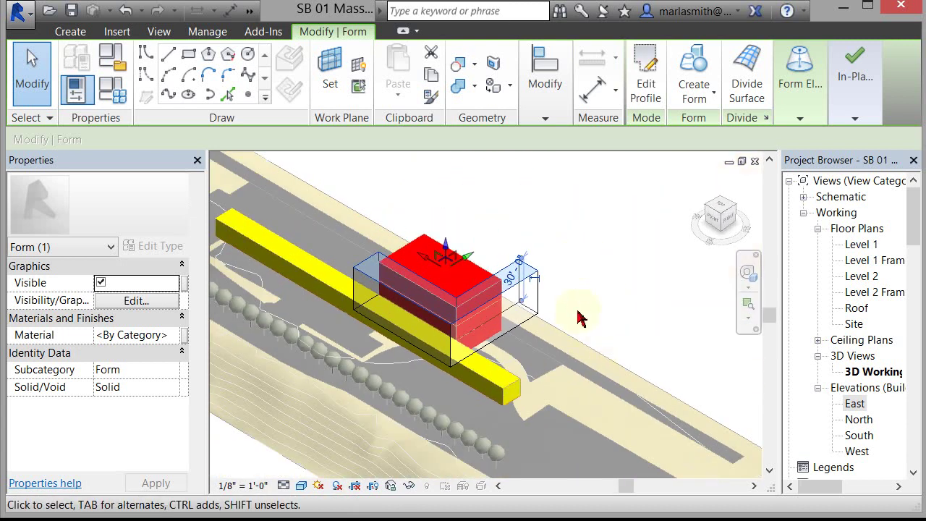
pyautogui.click(599, 261)
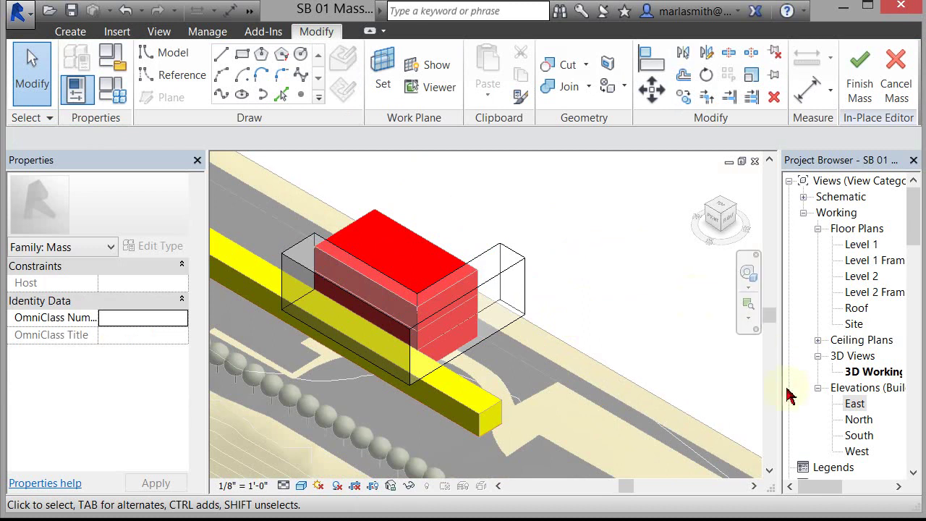
pyautogui.doubleClick(858, 406)
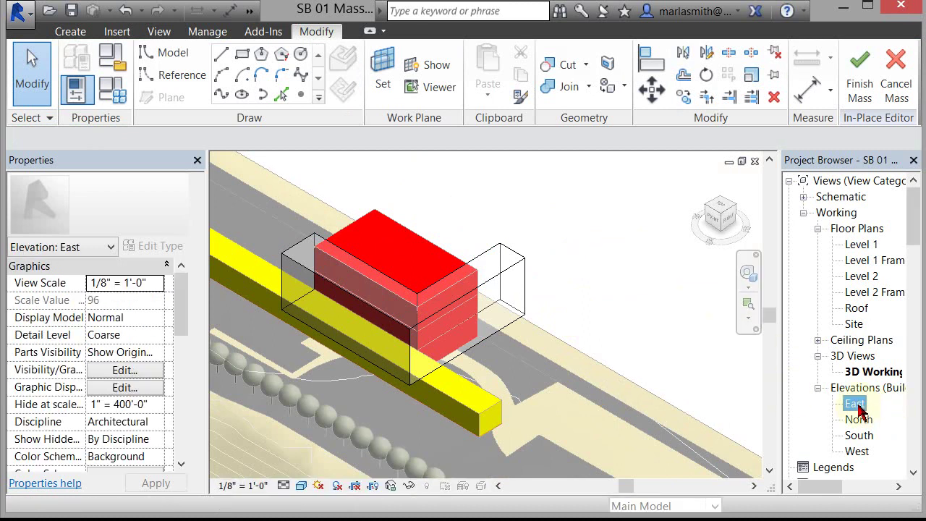
# Step: Align the form's top face to the Level 3 line with AL and lock it
pyautogui.scroll(8, 558, 341)
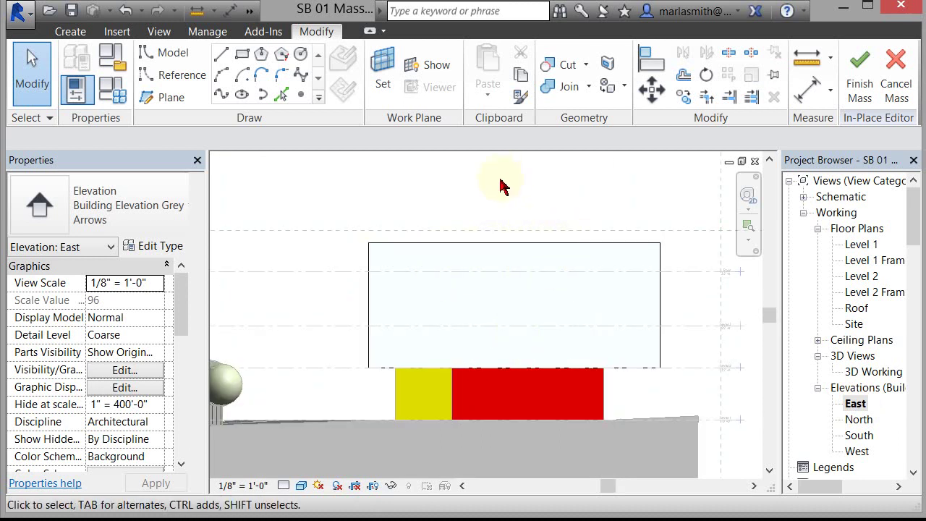
pyautogui.press('a')
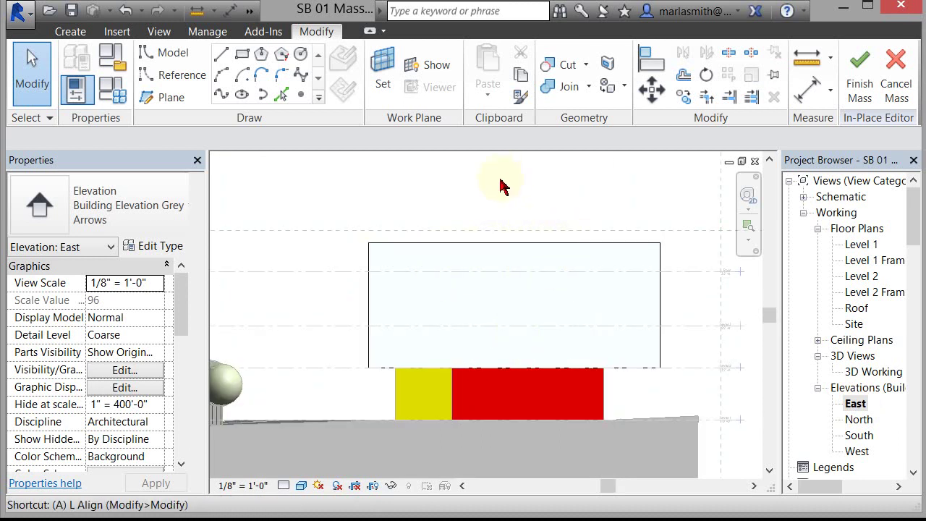
pyautogui.press('l')
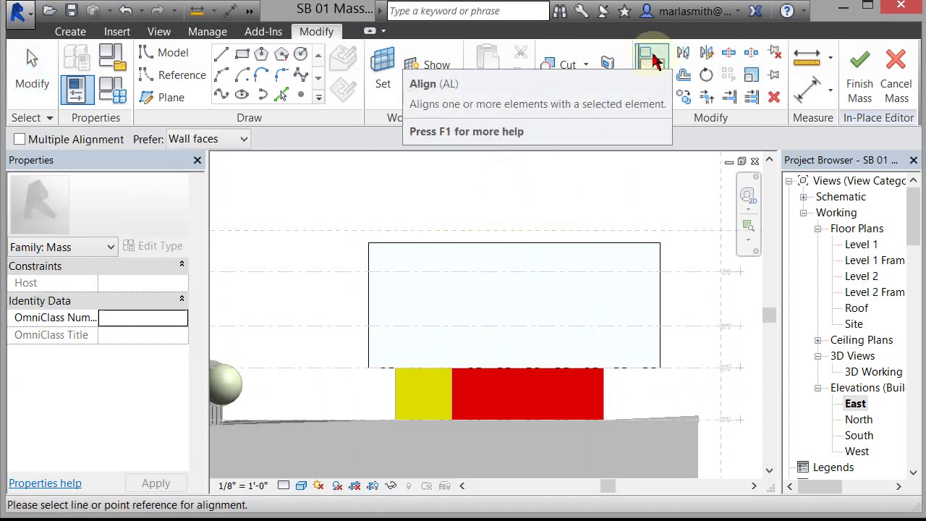
pyautogui.scroll(-1, 537, 203)
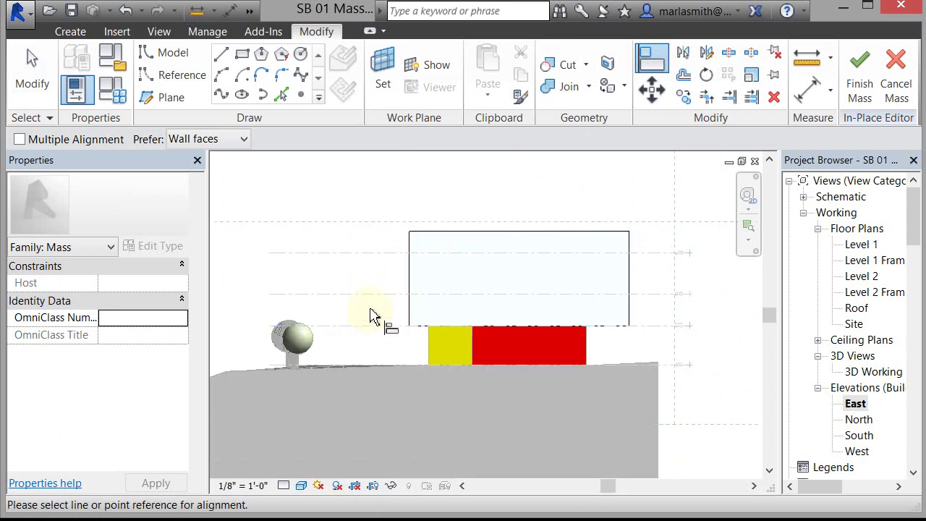
pyautogui.scroll(1, 370, 316)
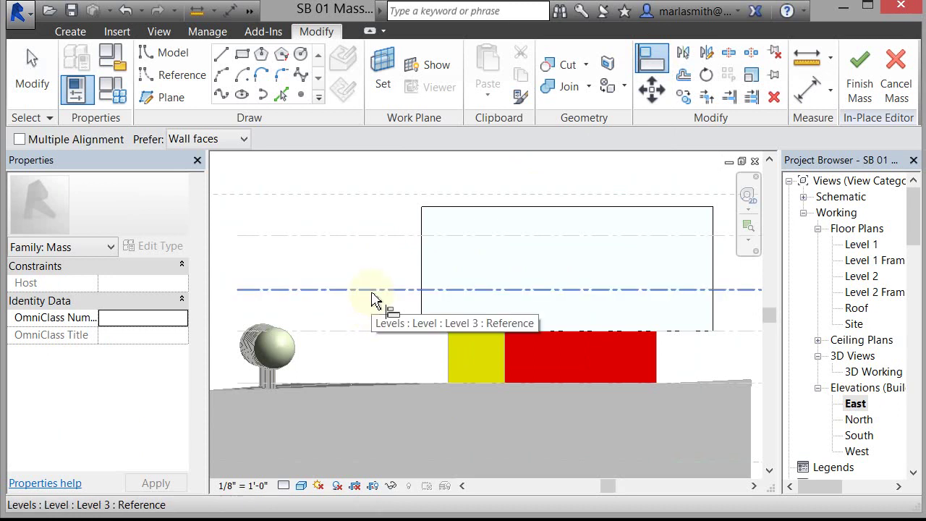
pyautogui.click(372, 296)
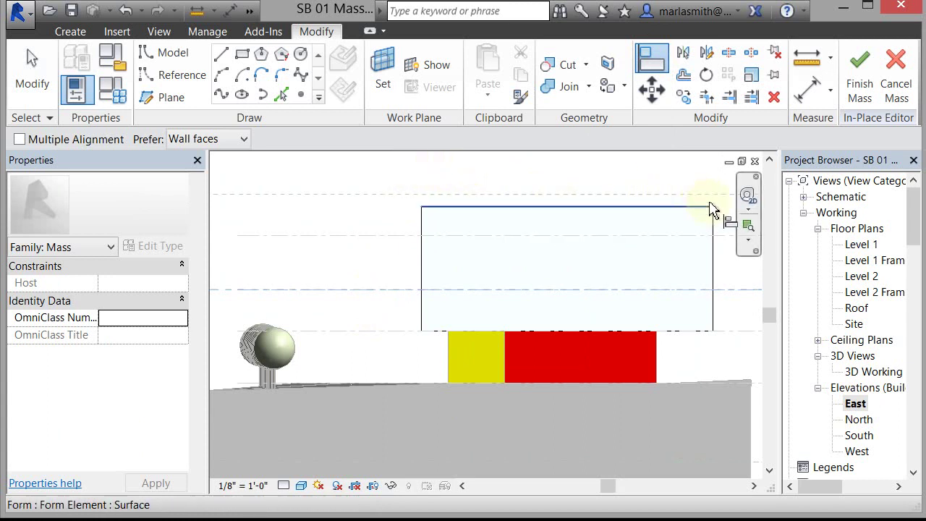
pyautogui.click(525, 208)
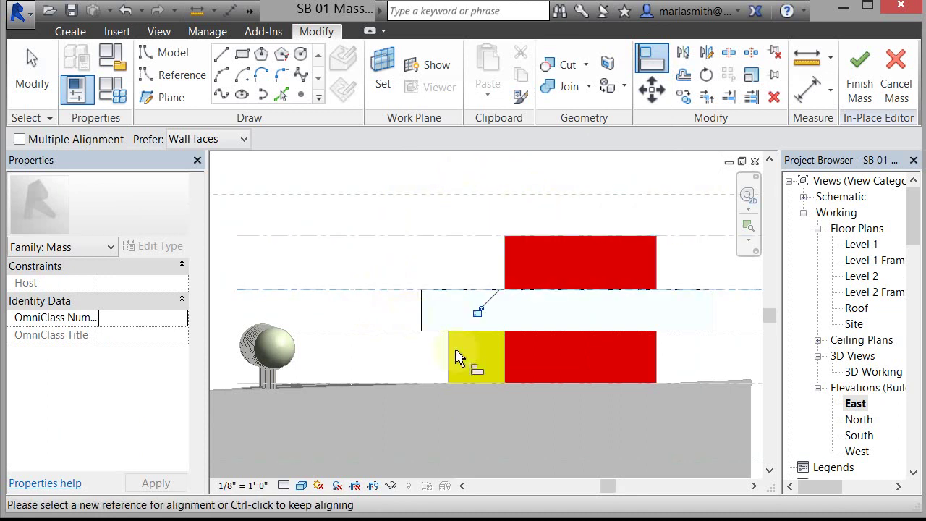
pyautogui.click(479, 314)
pyautogui.click(22, 88)
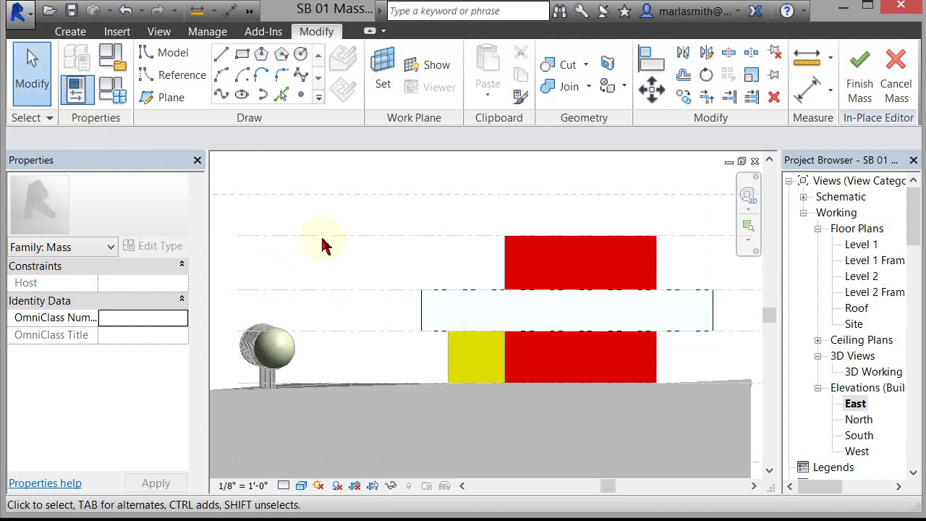
pyautogui.scroll(-2, 347, 241)
pyautogui.scroll(2, 399, 242)
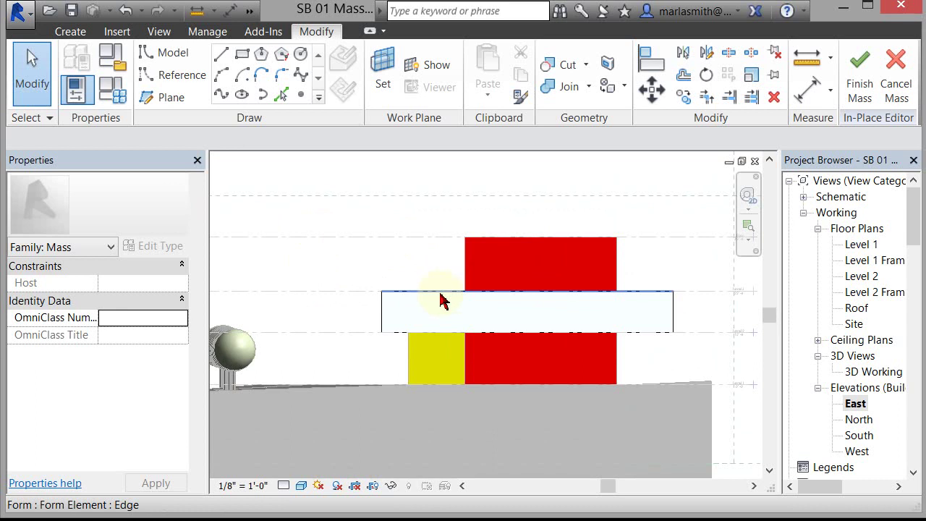
# Step: Select the slab form and keep its height at 10'-0"
pyautogui.click(407, 303)
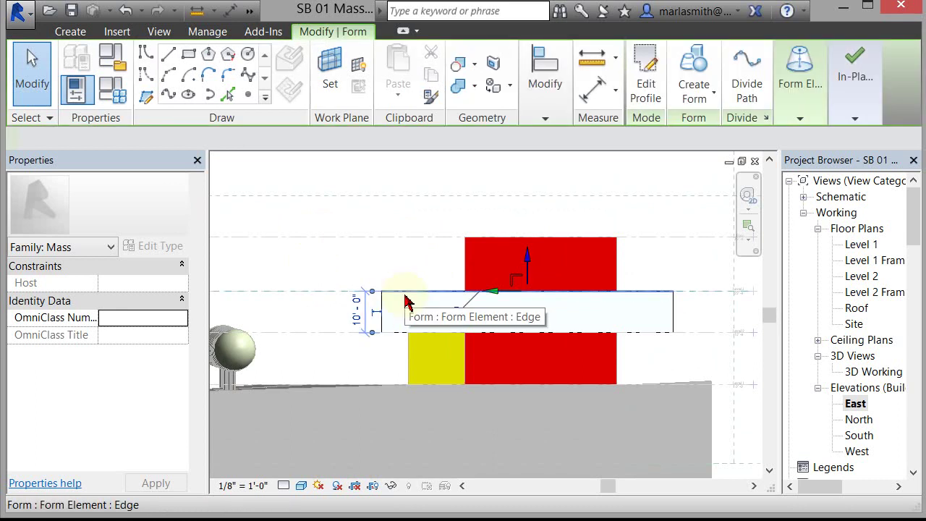
pyautogui.click(354, 308)
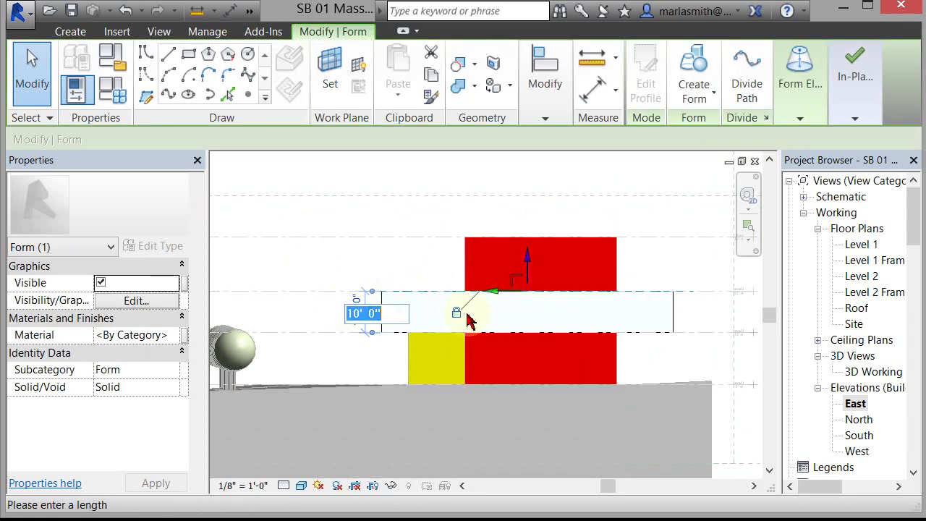
pyautogui.press('Return')
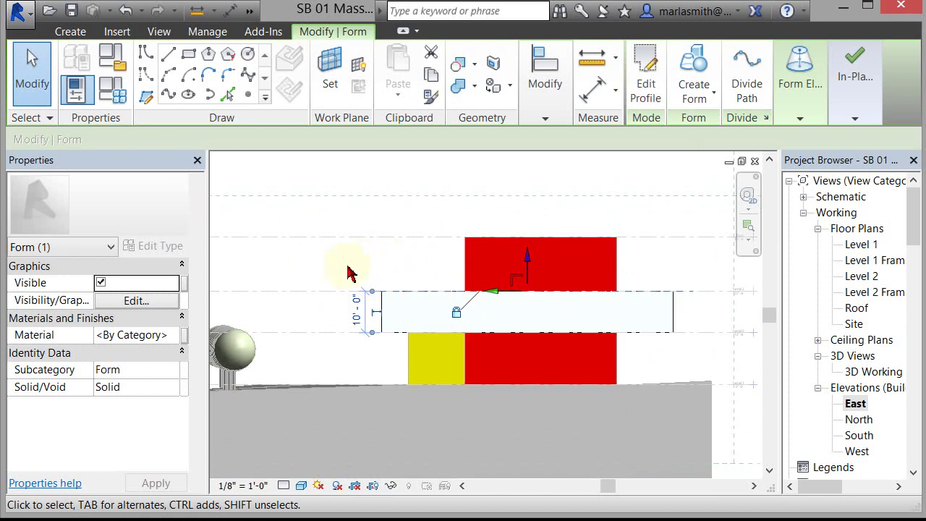
pyautogui.scroll(-1, 342, 277)
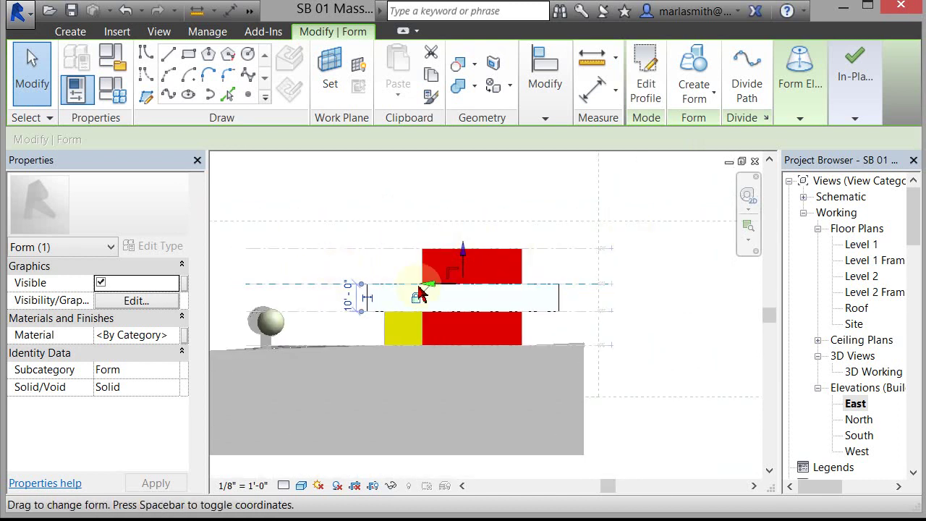
pyautogui.scroll(3, 419, 293)
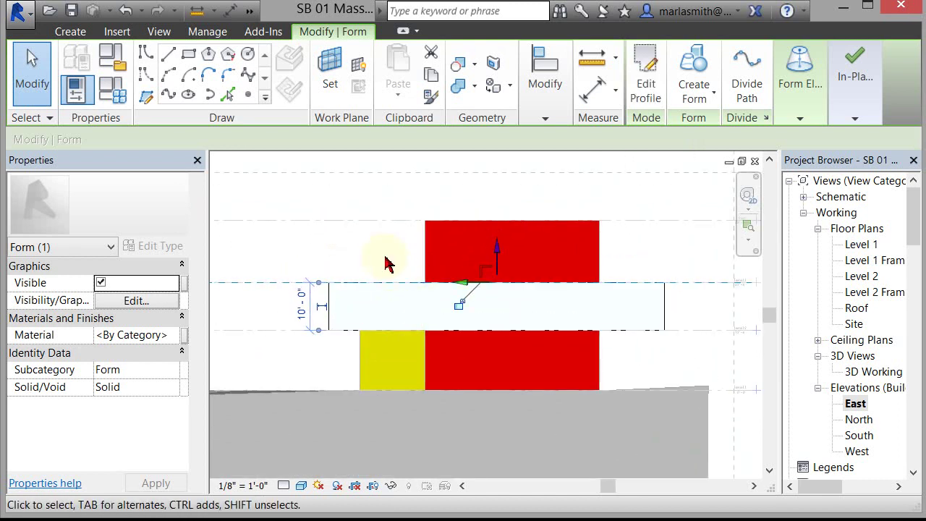
# Step: Undo a trial stretch of the slab to 18'-6" and finish the Building in-place mass
pyautogui.click(386, 262)
pyautogui.click(382, 286)
pyautogui.moveTo(383, 283); pyautogui.dragTo(384, 241)
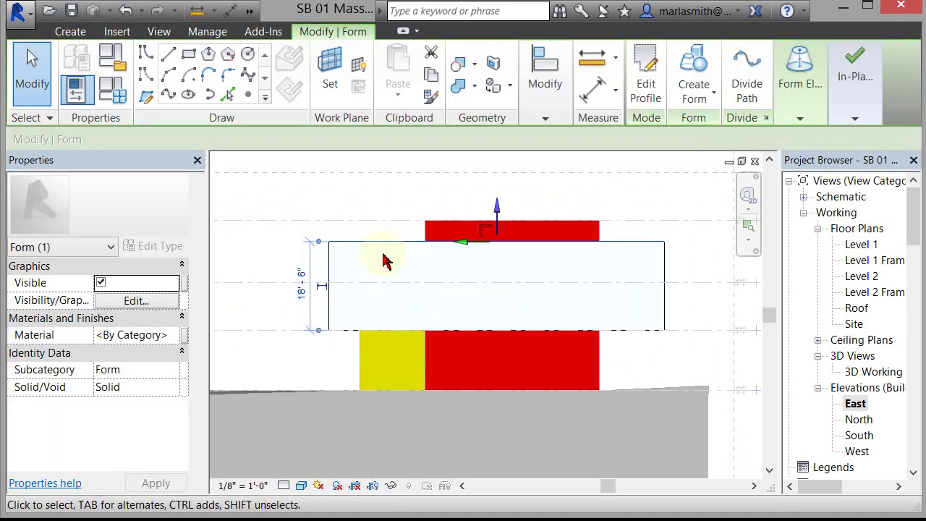
pyautogui.hotkey('ctrl', 'z')
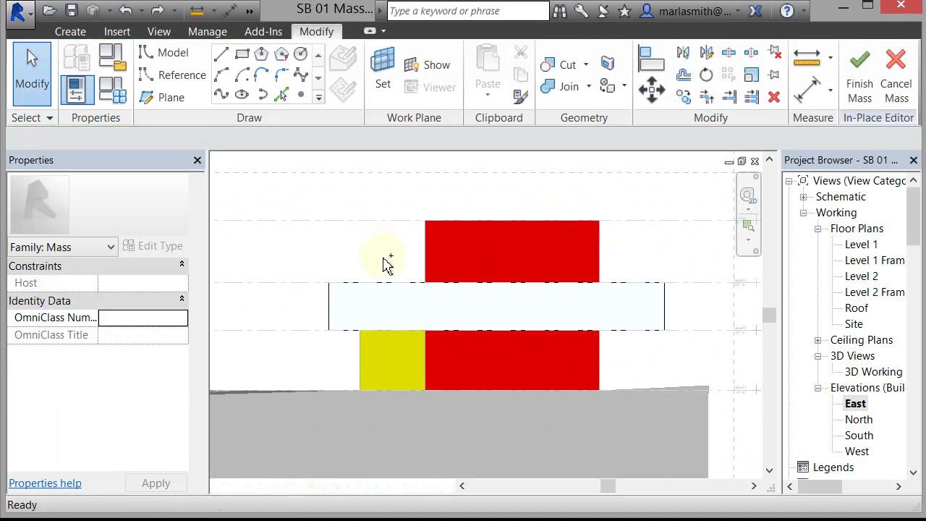
pyautogui.click(383, 294)
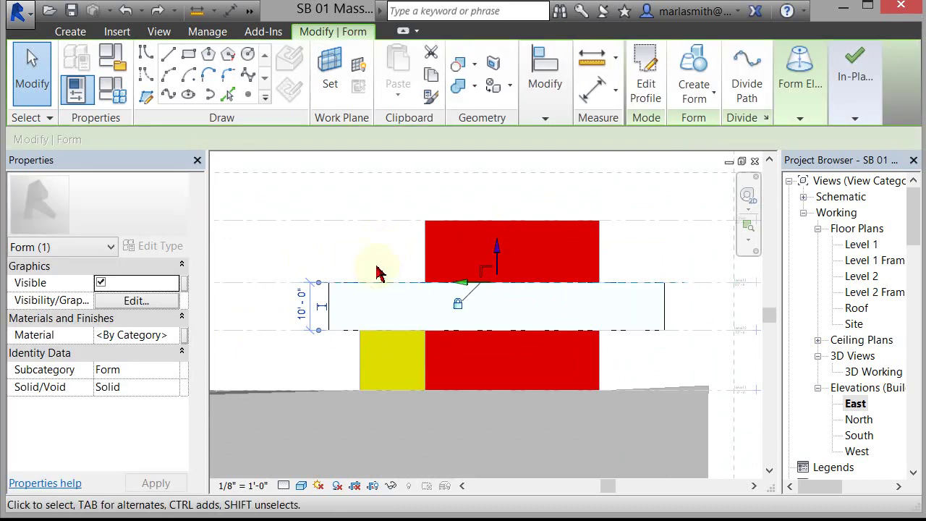
pyautogui.click(374, 270)
pyautogui.scroll(-3, 372, 264)
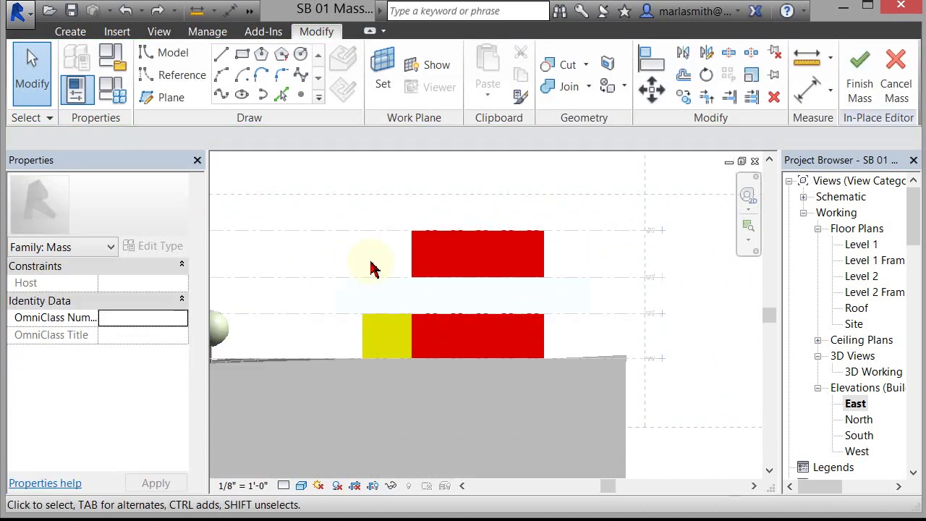
pyautogui.click(861, 72)
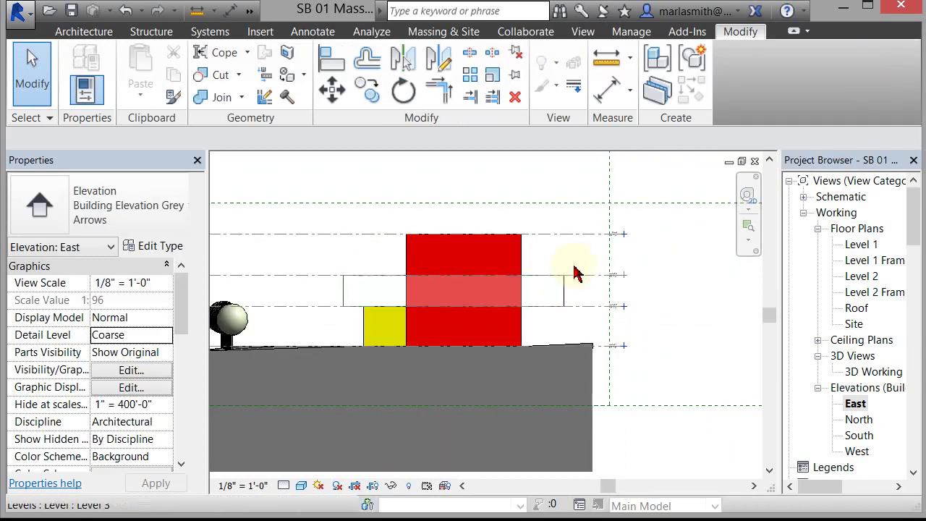
# Step: Raise Level 3 from 22'-6" to 26'-6"
pyautogui.scroll(2, 583, 273)
pyautogui.moveTo(578, 268); pyautogui.dragTo(639, 251, button='middle')
pyautogui.scroll(-1, 639, 251)
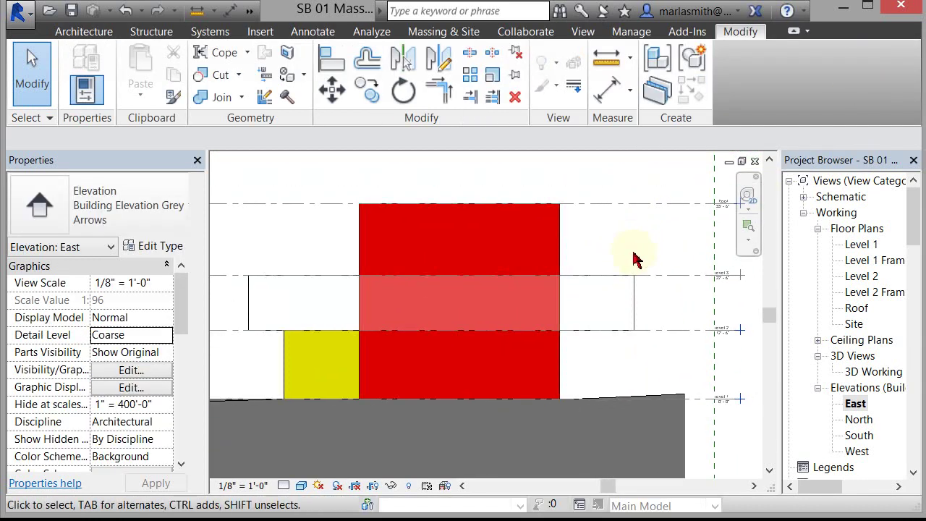
pyautogui.click(664, 275)
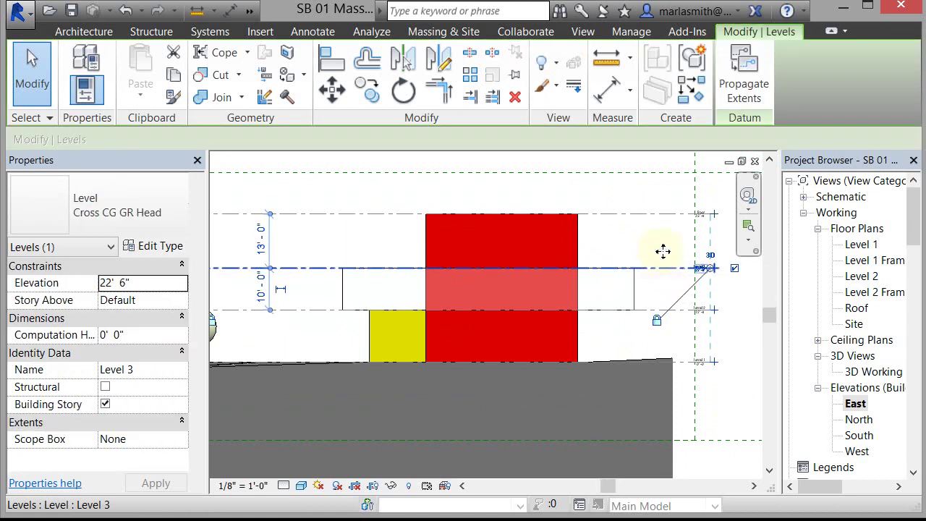
pyautogui.moveTo(662, 244); pyautogui.dragTo(661, 248)
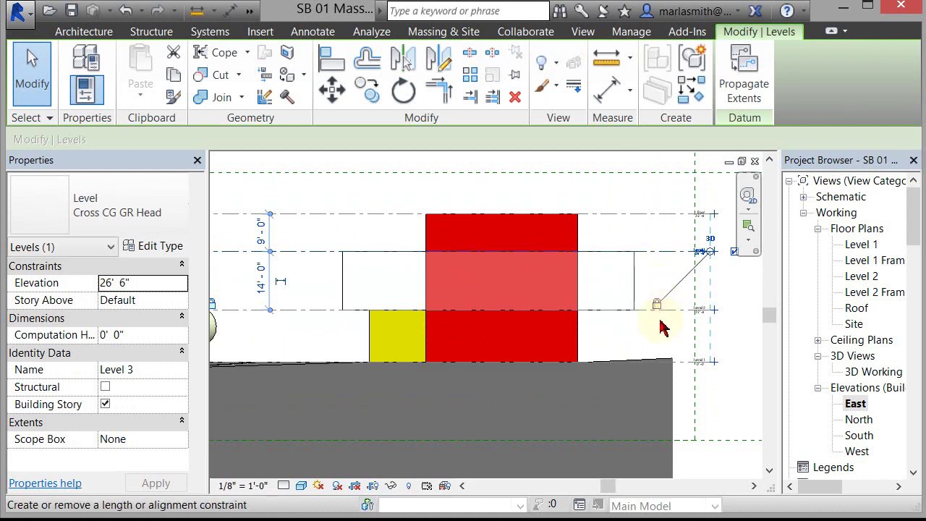
# Step: Raise Level 2 from 12'-6" to 19'-0"
pyautogui.click(679, 310)
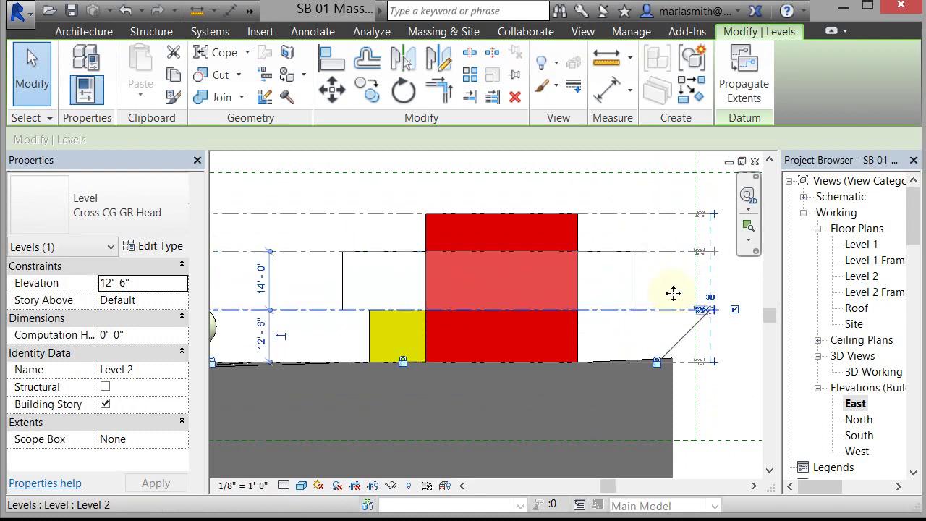
pyautogui.moveTo(673, 291); pyautogui.dragTo(674, 282)
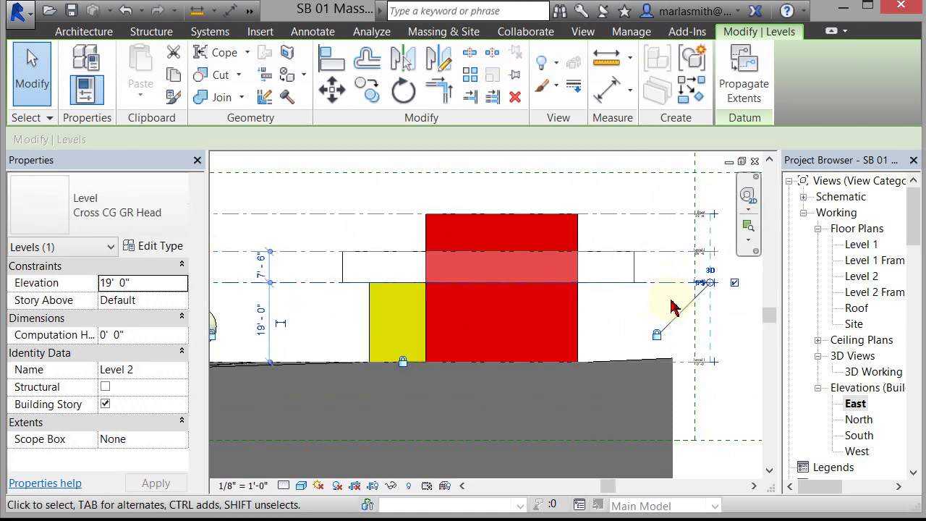
pyautogui.click(635, 306)
pyautogui.scroll(-2, 376, 304)
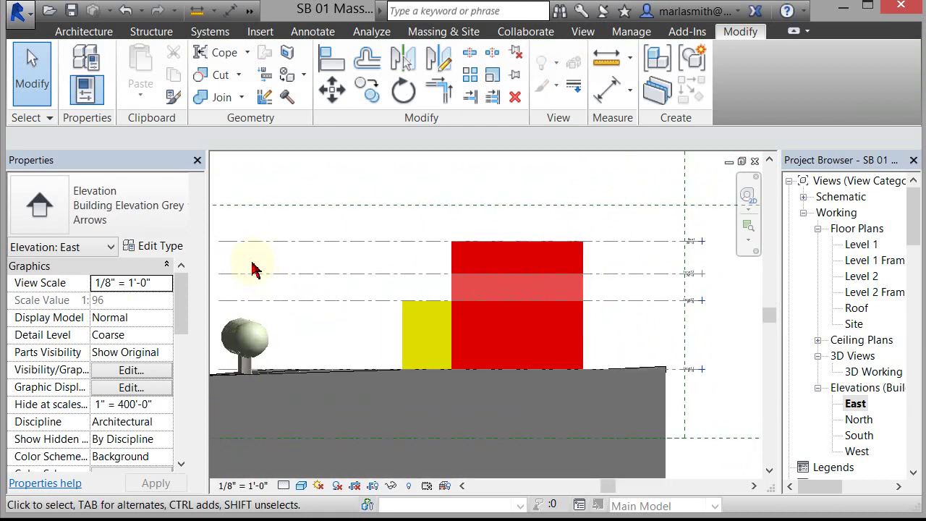
pyautogui.scroll(2, 694, 359)
pyautogui.moveTo(733, 359); pyautogui.dragTo(666, 395, button='middle')
pyautogui.scroll(1, 654, 388)
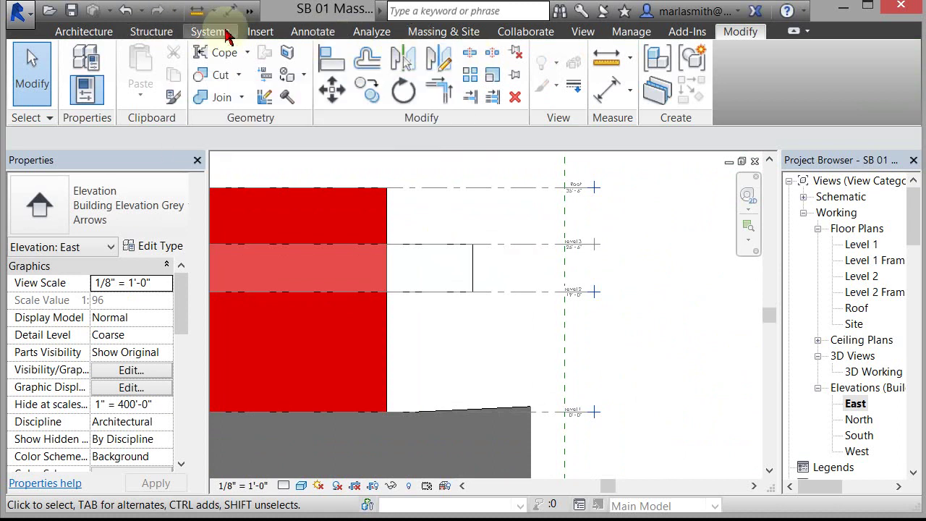
# Step: Place an aligned dimension string across Level 1, Level 2, Level 3 and Roof
pyautogui.click(311, 31)
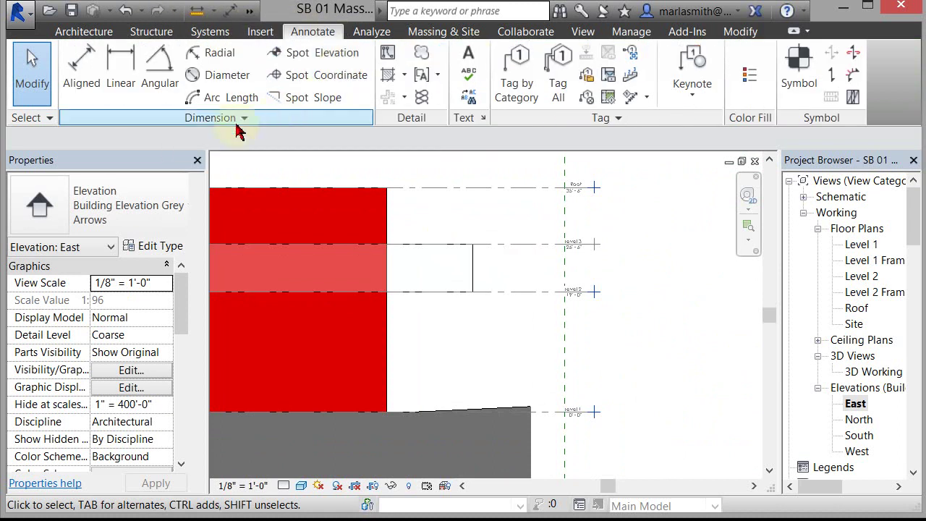
pyautogui.click(79, 69)
pyautogui.click(547, 417)
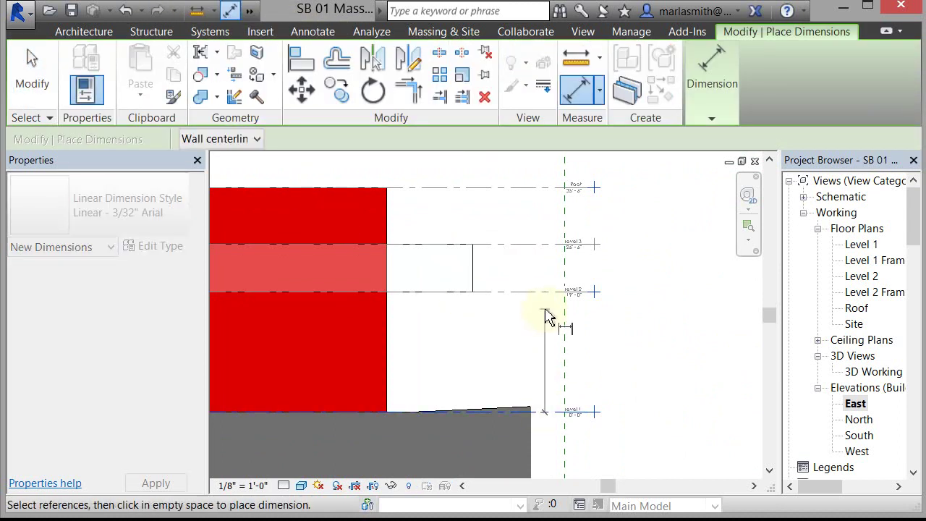
pyautogui.click(543, 294)
pyautogui.click(544, 246)
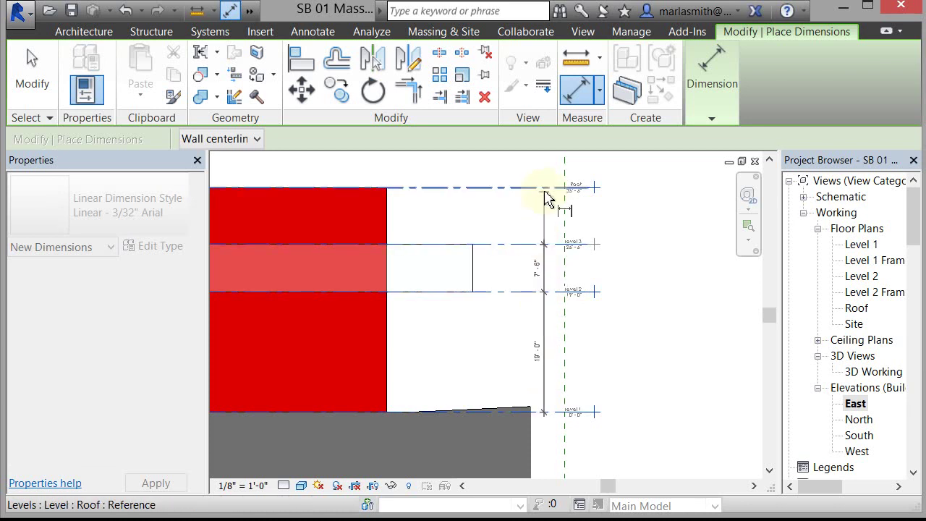
pyautogui.click(546, 190)
pyautogui.click(681, 203)
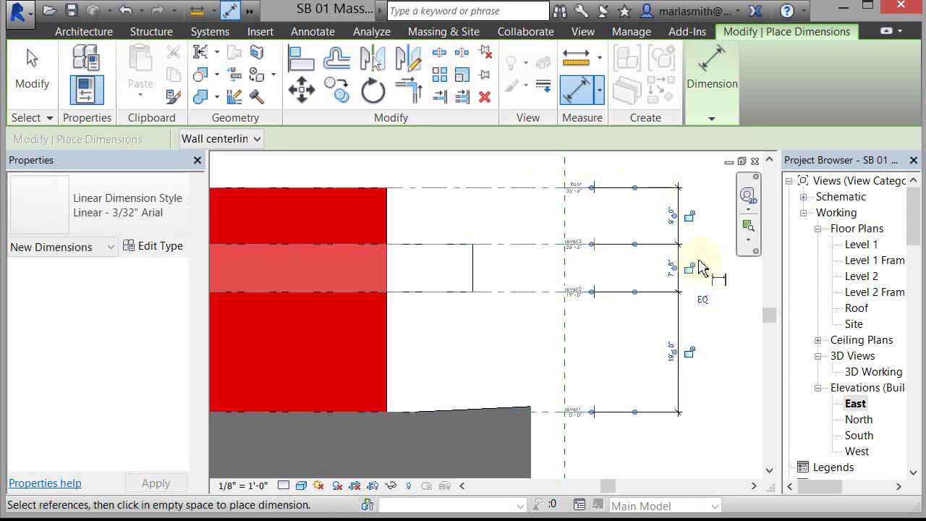
# Step: Toggle the string to EQ so the levels space equally at 11'-10"
pyautogui.click(704, 301)
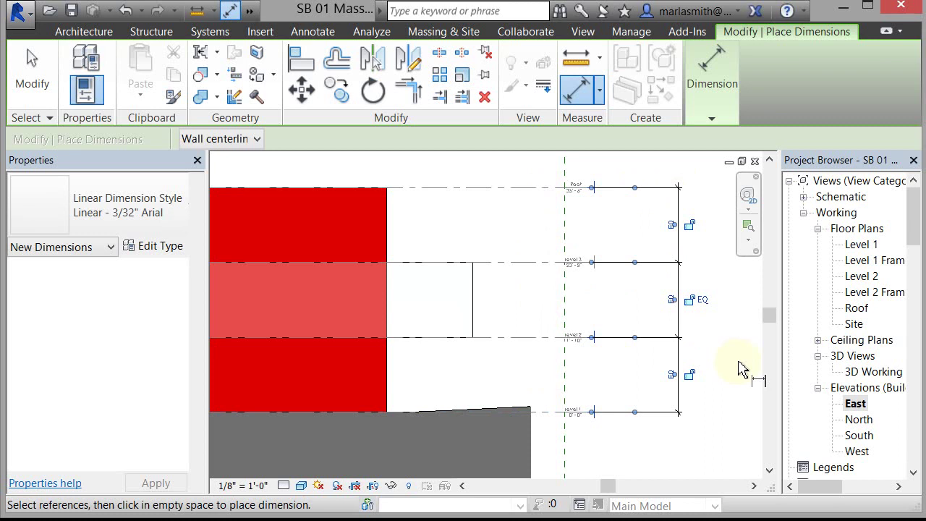
pyautogui.click(706, 303)
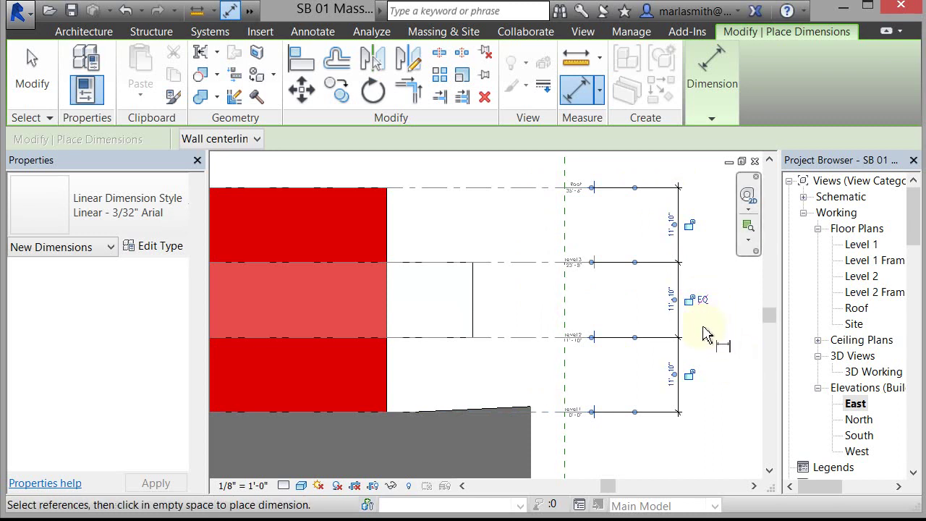
pyautogui.click(703, 303)
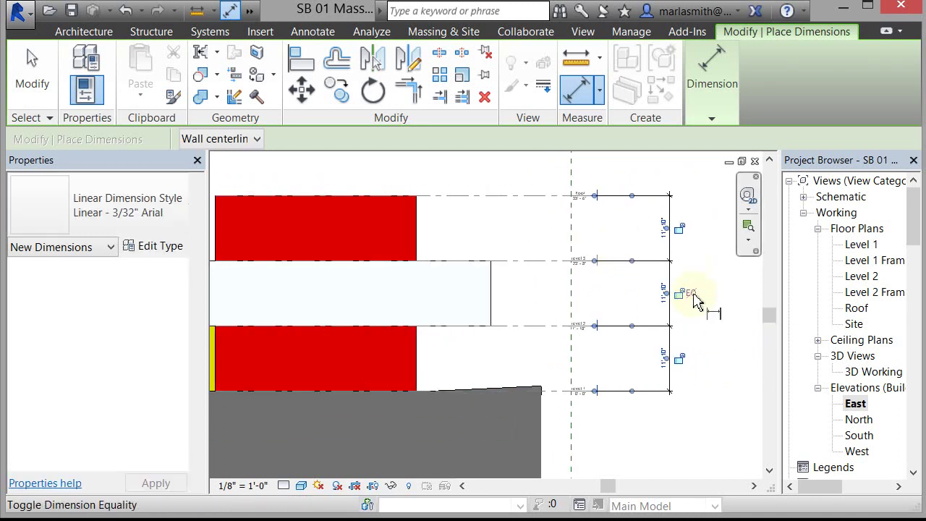
pyautogui.scroll(3, 678, 251)
pyautogui.scroll(-2, 666, 279)
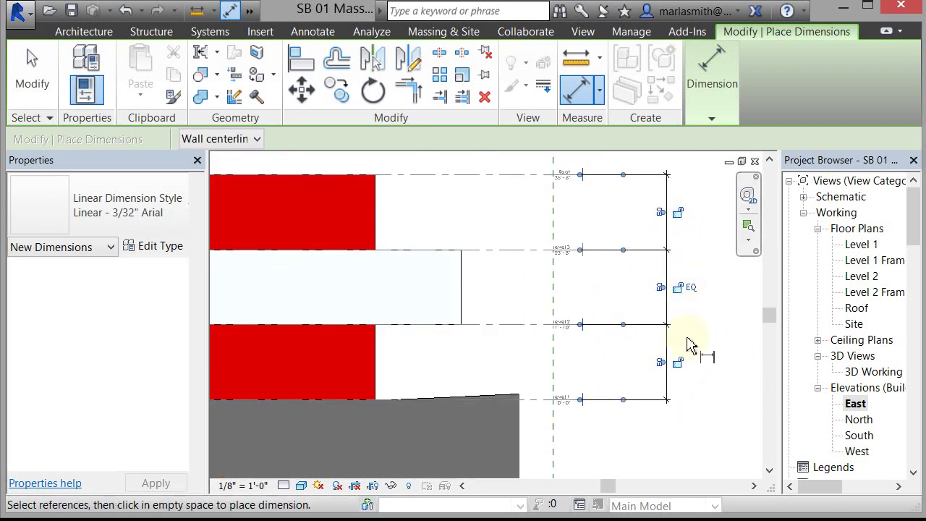
pyautogui.click(33, 88)
pyautogui.moveTo(548, 316); pyautogui.dragTo(548, 397, button='middle')
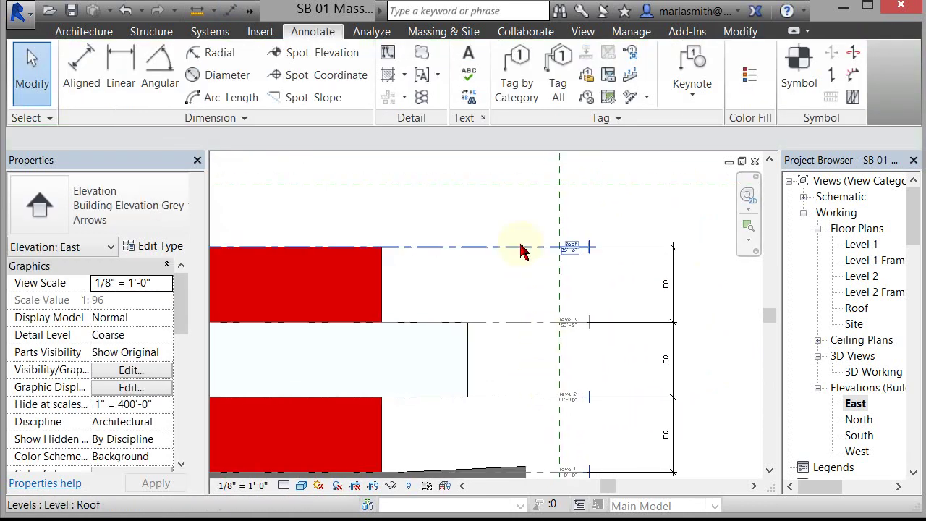
pyautogui.click(522, 250)
# Step: Raise the Roof level to 40'-6"
pyautogui.moveTo(525, 228); pyautogui.dragTo(528, 220)
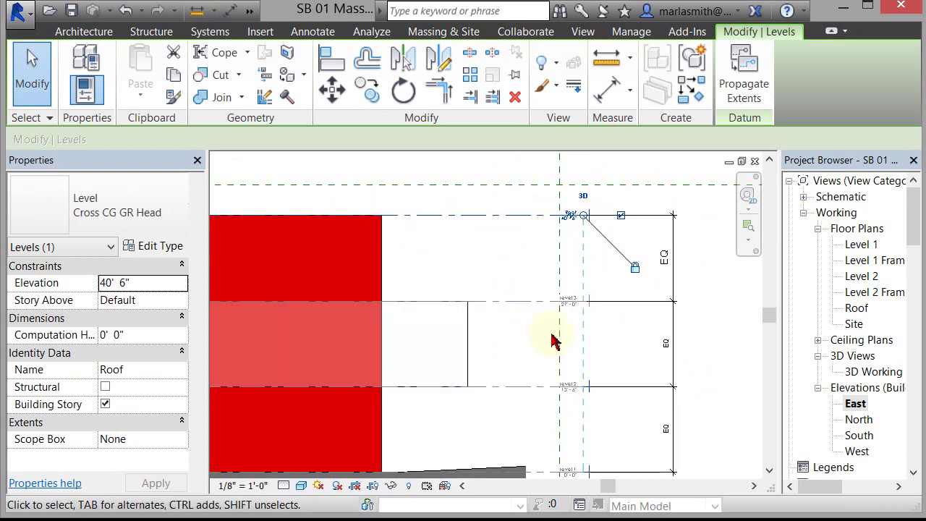
pyautogui.scroll(-3, 558, 310)
pyautogui.press('Escape')
# Step: Add an aligned dimension between the Roof level and Level 3
pyautogui.click(79, 73)
pyautogui.click(517, 257)
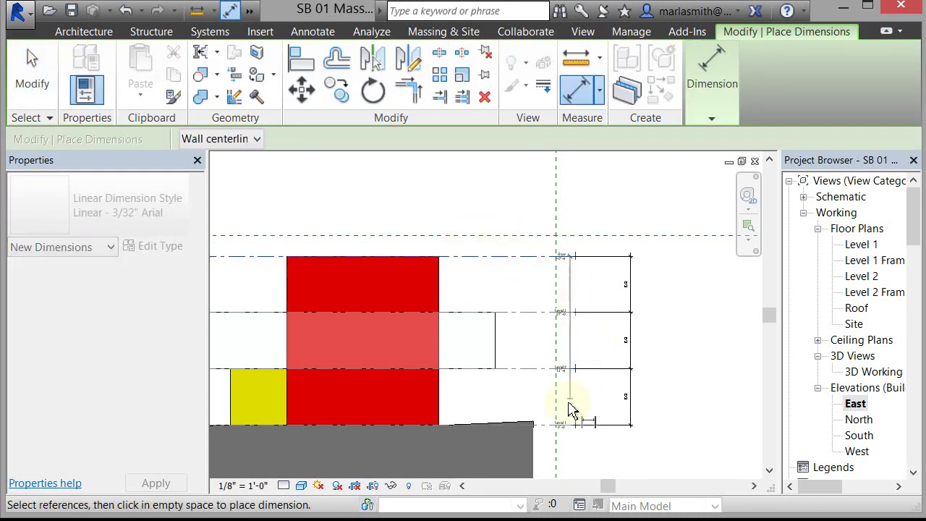
pyautogui.click(533, 314)
pyautogui.click(672, 326)
pyautogui.click(36, 85)
# Step: Set the Roof-to-Level 3 distance to 12'-0", placing Level 3 at 28'-6"
pyautogui.scroll(2, 713, 299)
pyautogui.click(442, 327)
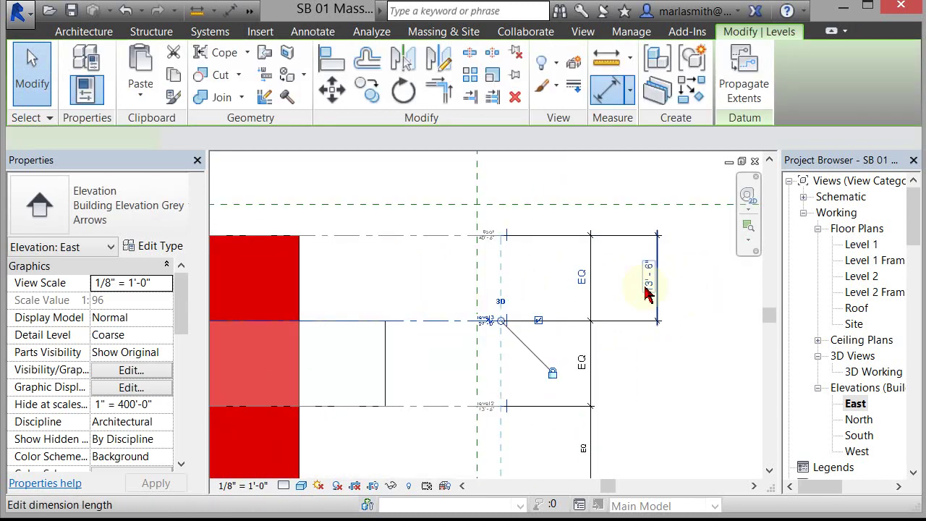
pyautogui.click(651, 279)
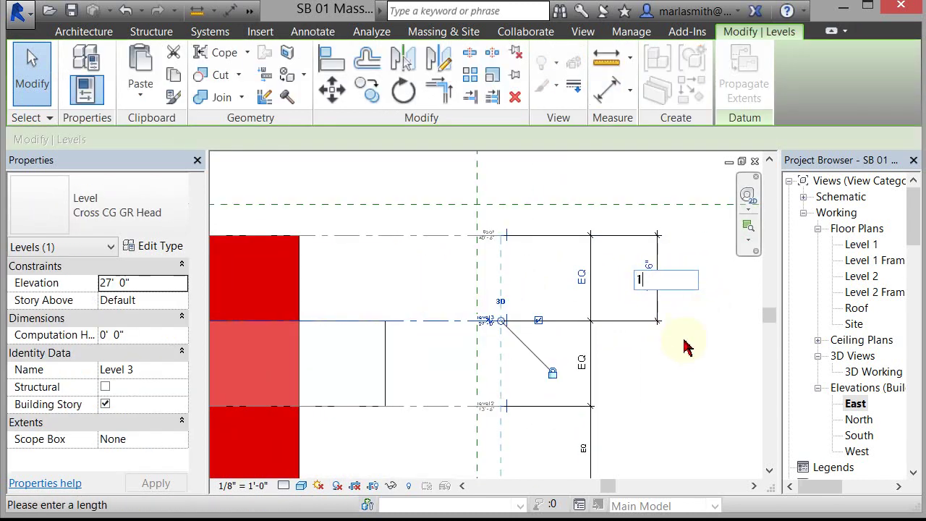
pyautogui.press('Return')
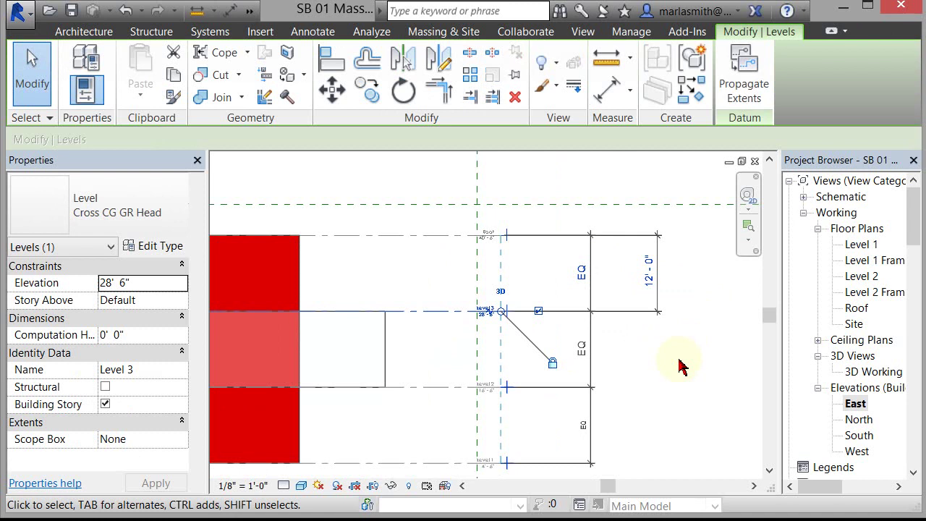
pyautogui.press('Escape')
# Step: Inspect the 13'-6" storey dimension in the East elevation
pyautogui.scroll(-2, 655, 369)
pyautogui.scroll(-2, 622, 400)
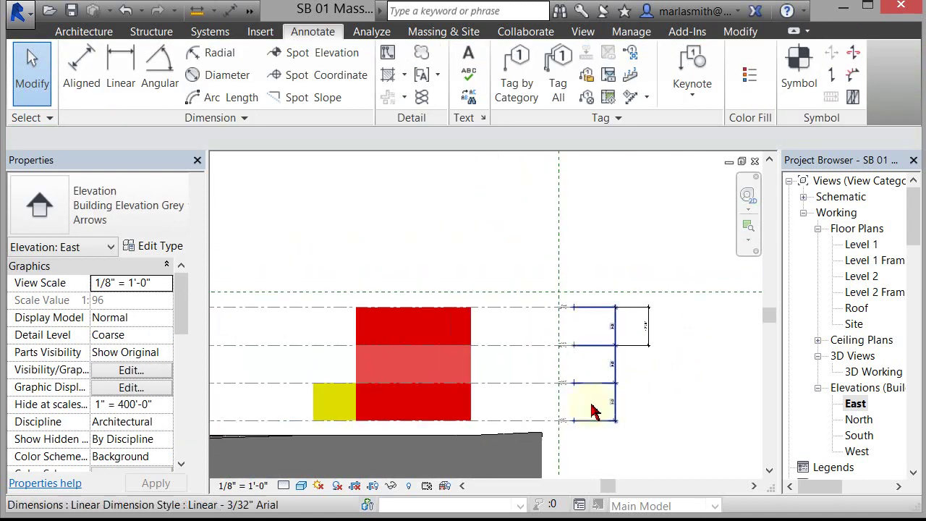
pyautogui.moveTo(340, 434); pyautogui.dragTo(329, 401, button='middle')
pyautogui.scroll(1, 517, 418)
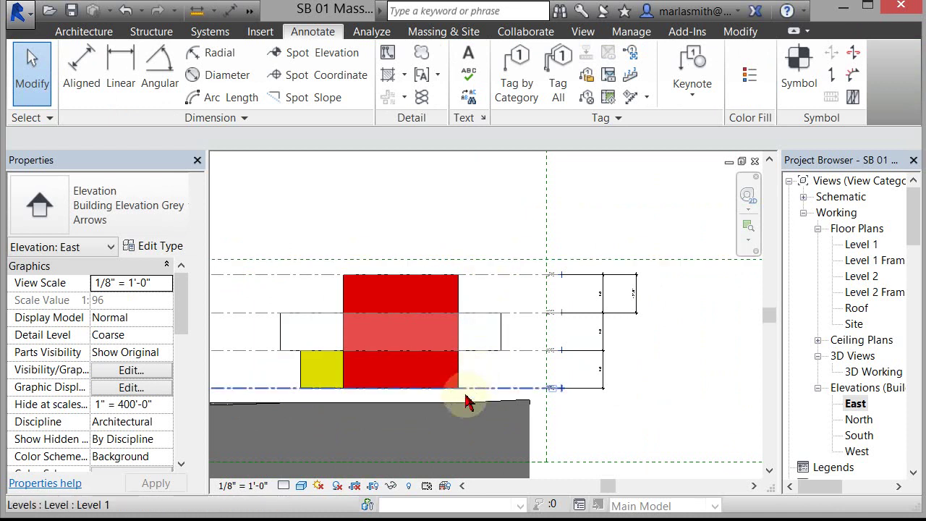
pyautogui.scroll(3, 542, 387)
pyautogui.scroll(2, 557, 402)
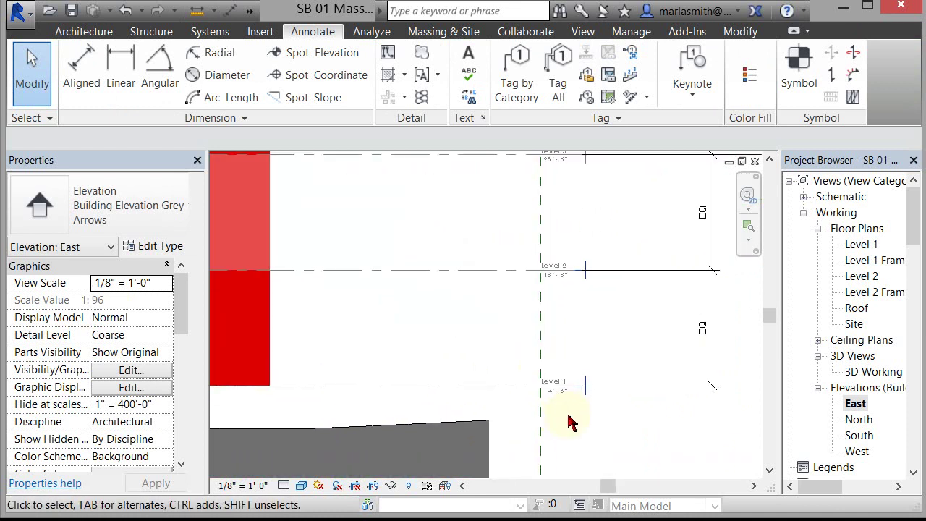
pyautogui.scroll(2, 550, 398)
pyautogui.scroll(-3, 547, 394)
pyautogui.scroll(-2, 561, 405)
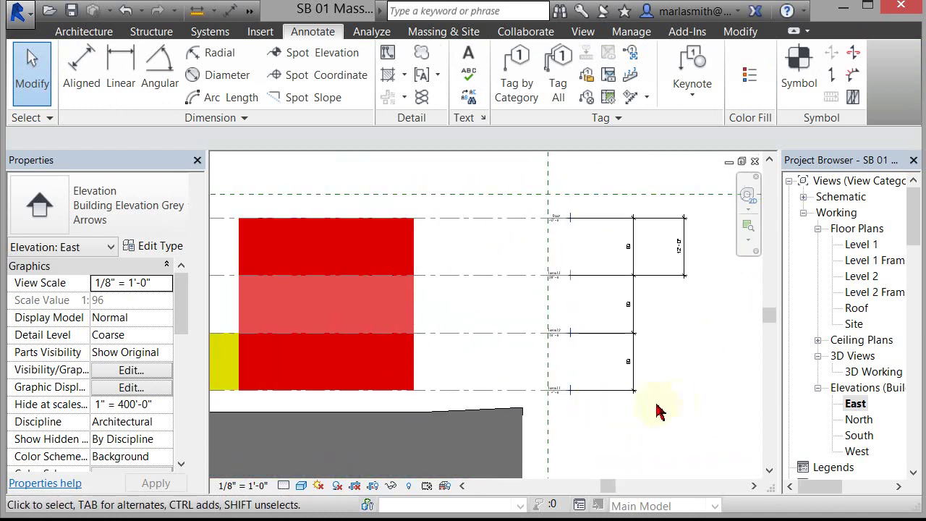
pyautogui.scroll(2, 676, 409)
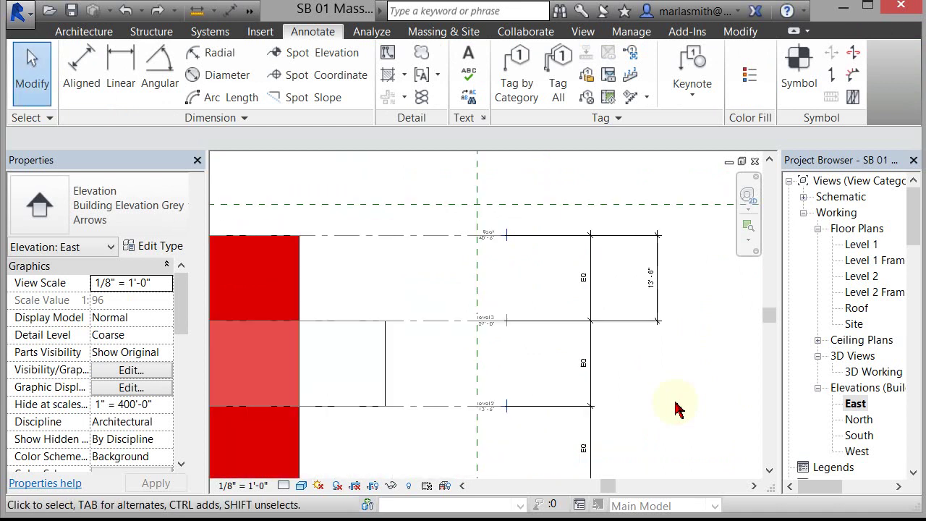
pyautogui.scroll(-1, 677, 408)
pyautogui.click(620, 330)
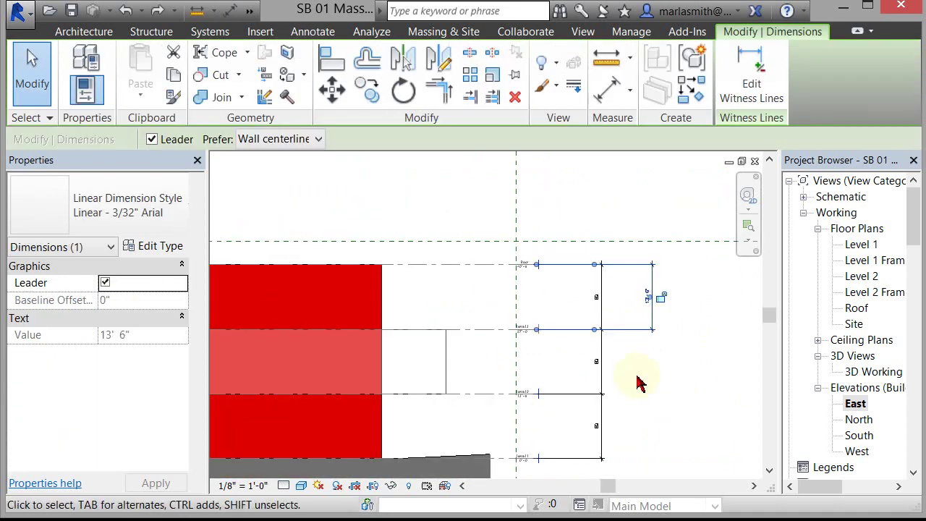
pyautogui.press('Escape')
pyautogui.scroll(-2, 630, 341)
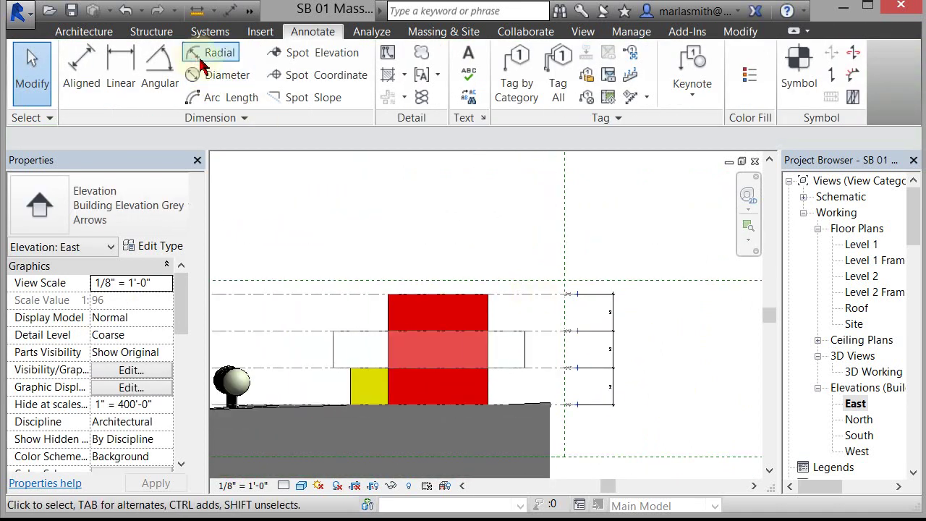
# Step: Add a linear dimension from Level 1 to Level 2
pyautogui.click(109, 64)
pyautogui.scroll(2, 506, 353)
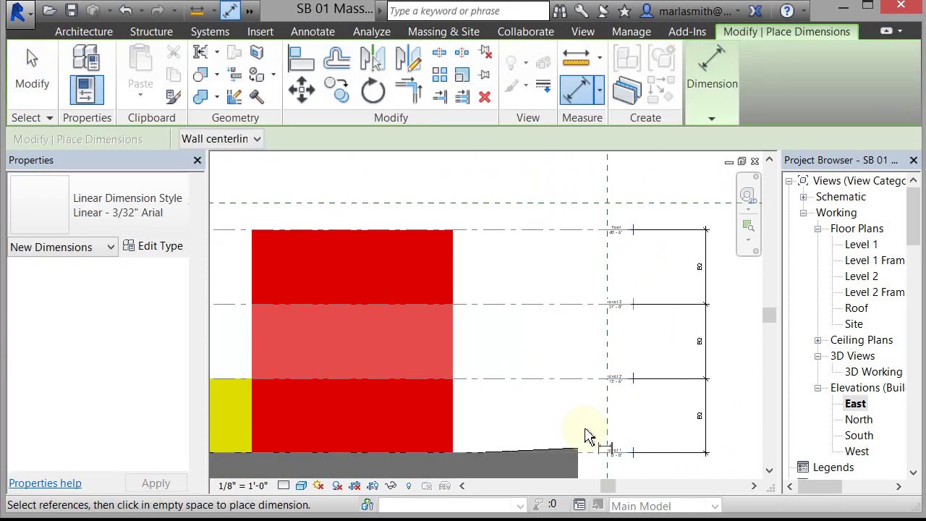
pyautogui.click(599, 455)
pyautogui.click(568, 383)
pyautogui.scroll(-2, 568, 383)
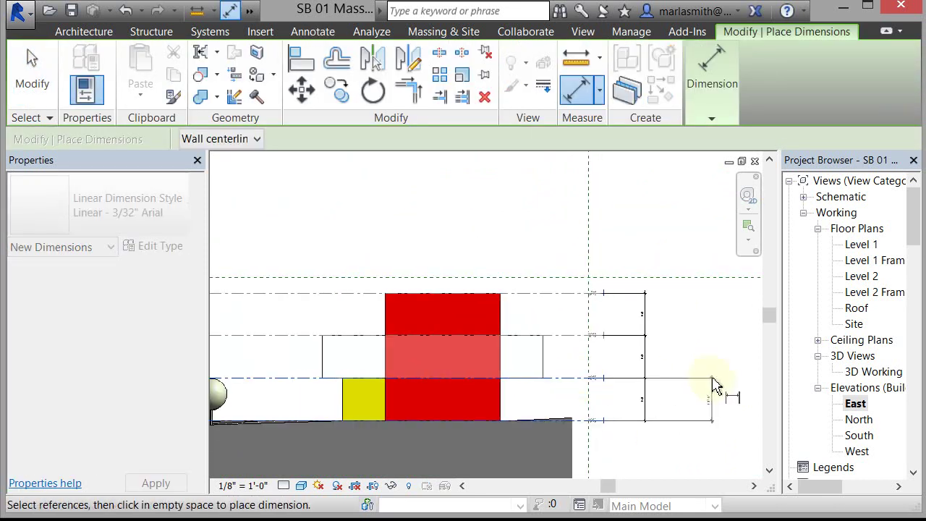
pyautogui.click(709, 389)
pyautogui.press('Escape')
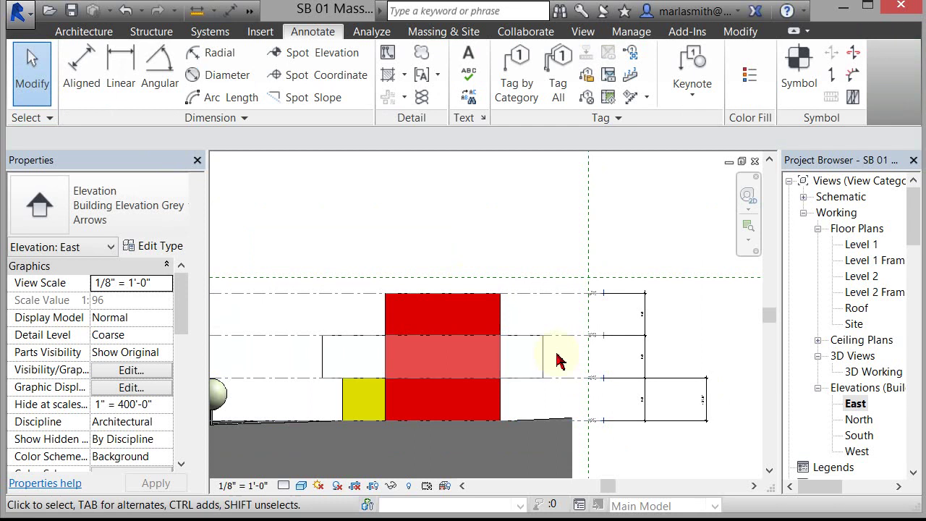
# Step: Change the Level 1 to Level 2 distance from 13'-6" to 12'-0"
pyautogui.click(573, 379)
pyautogui.scroll(2, 698, 427)
pyautogui.click(702, 397)
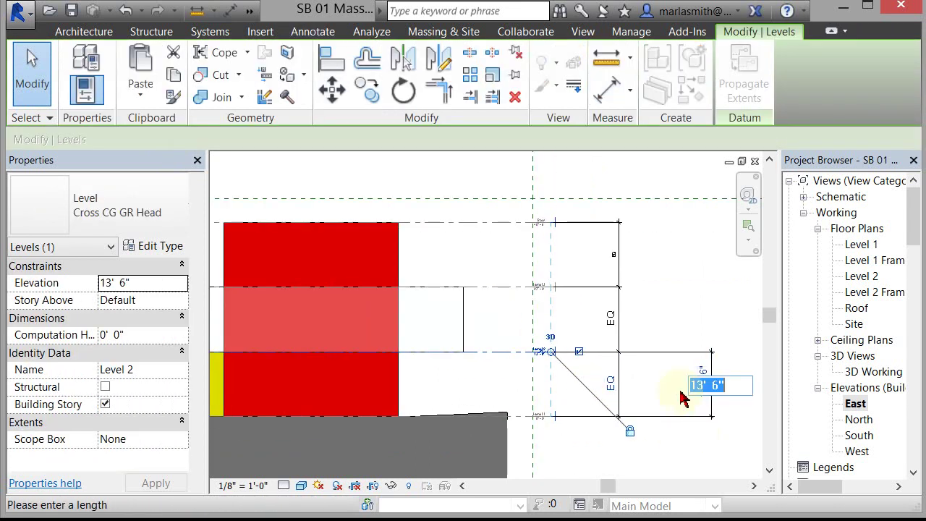
pyautogui.write('12')
pyautogui.press('Return')
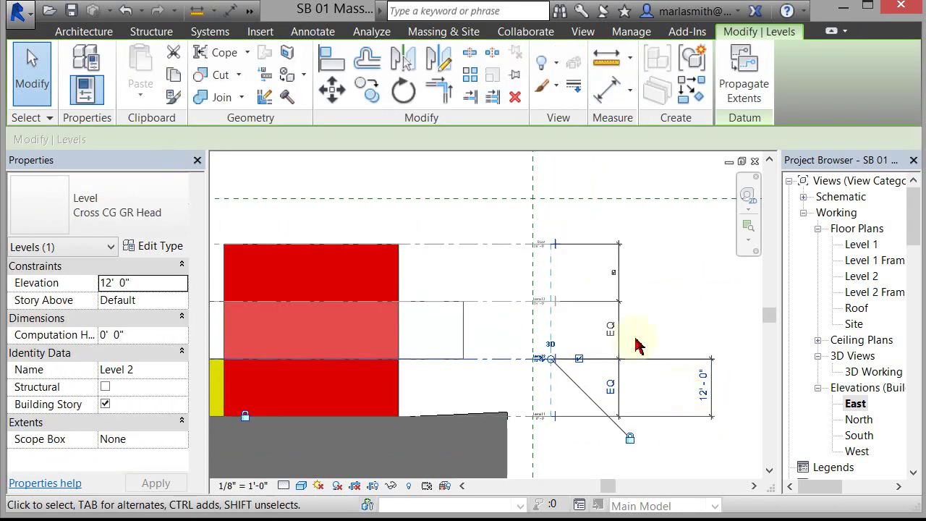
pyautogui.click(660, 233)
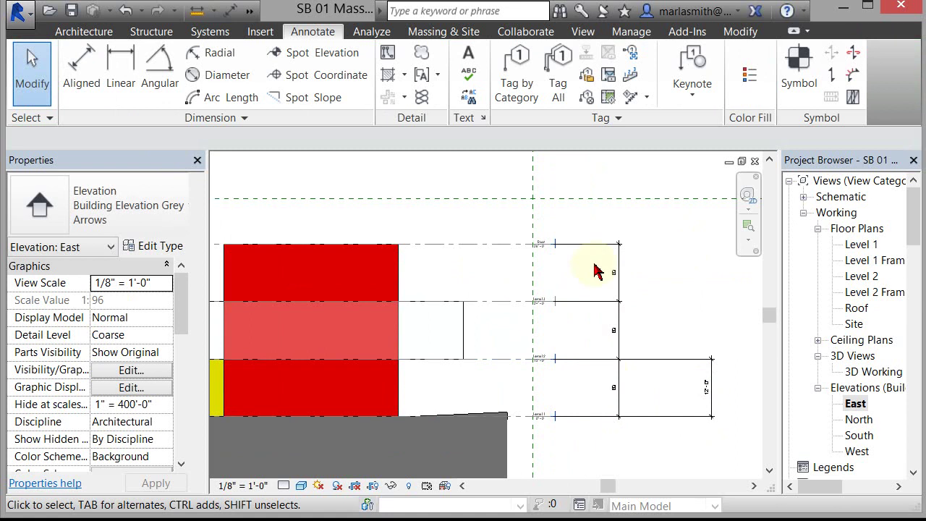
# Step: Select the EQ level dimension string
pyautogui.scroll(-2, 664, 330)
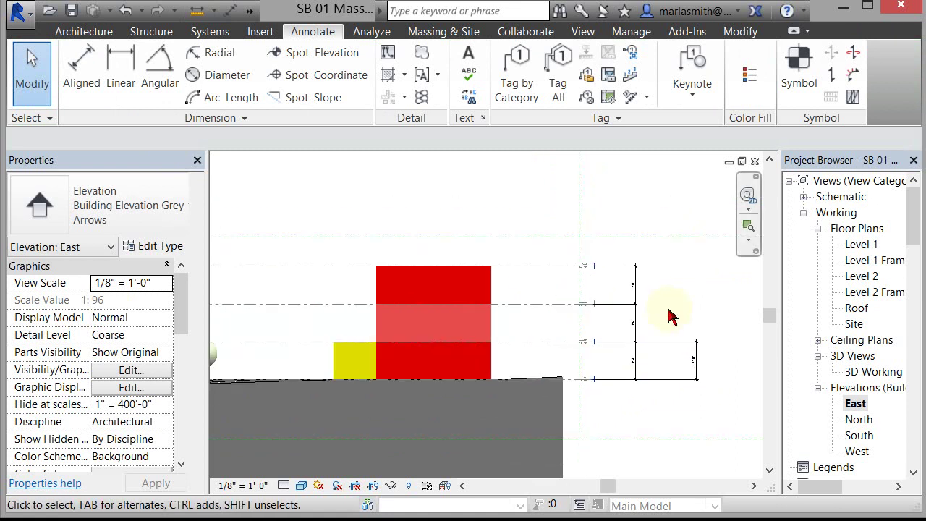
pyautogui.moveTo(441, 258); pyautogui.dragTo(542, 263, button='middle')
pyautogui.scroll(2, 484, 296)
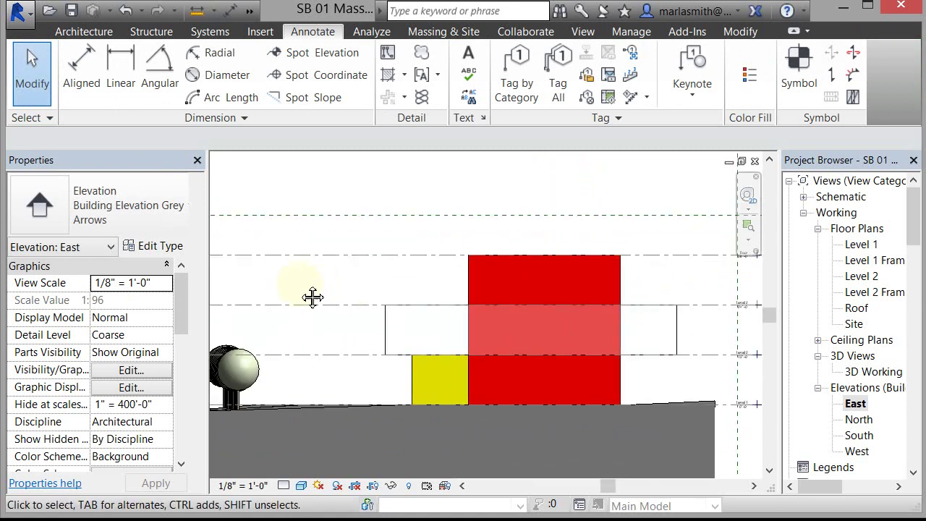
pyautogui.moveTo(304, 290); pyautogui.dragTo(187, 309, button='middle')
pyautogui.click(673, 430)
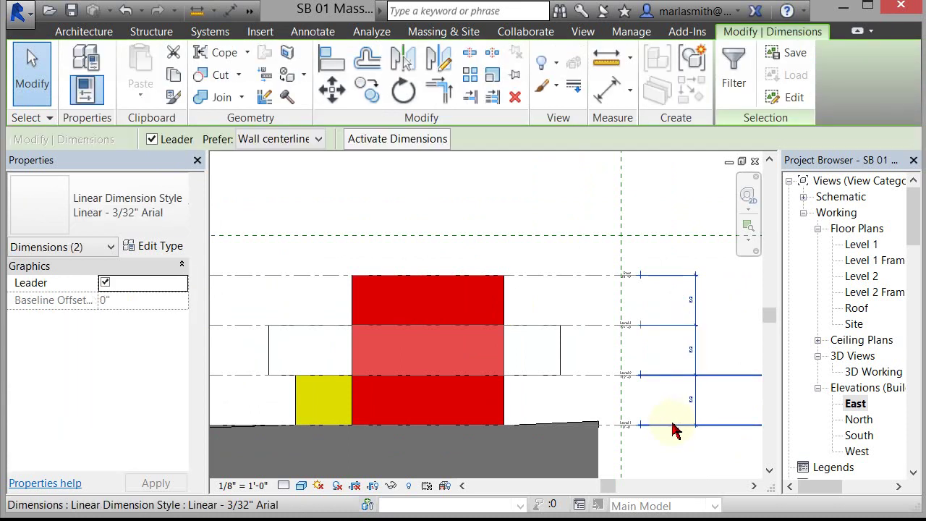
# Step: Delete both level dimension strings, choosing Unconstrain to release their equality locks
pyautogui.press('Delete')
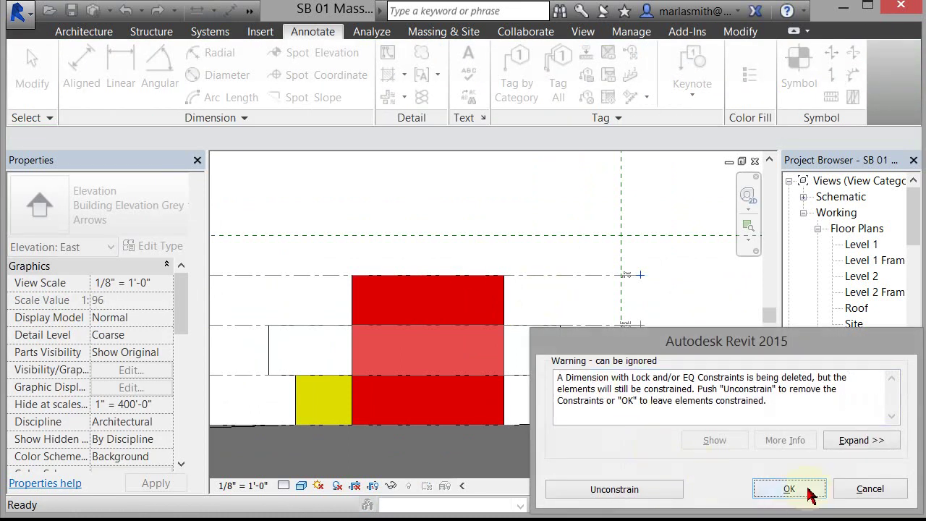
pyautogui.click(870, 489)
pyautogui.click(658, 427)
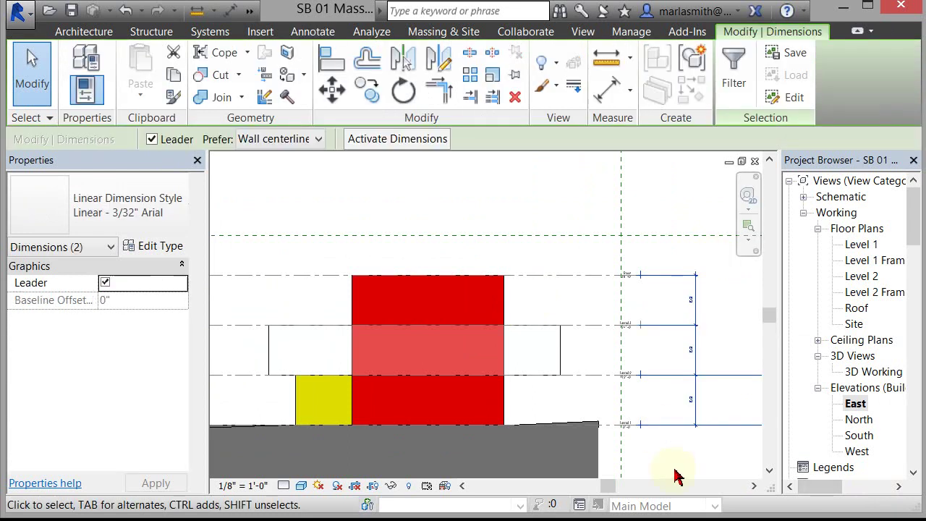
pyautogui.press('Delete')
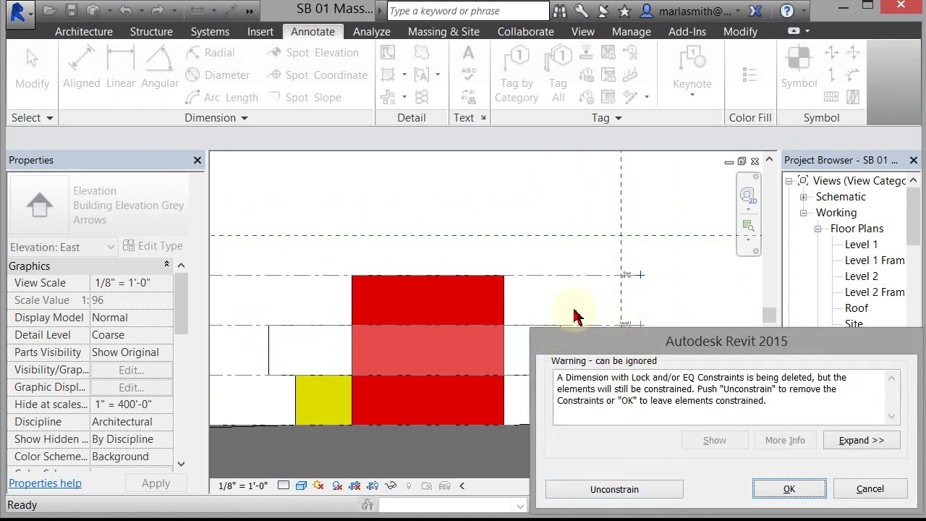
pyautogui.click(615, 489)
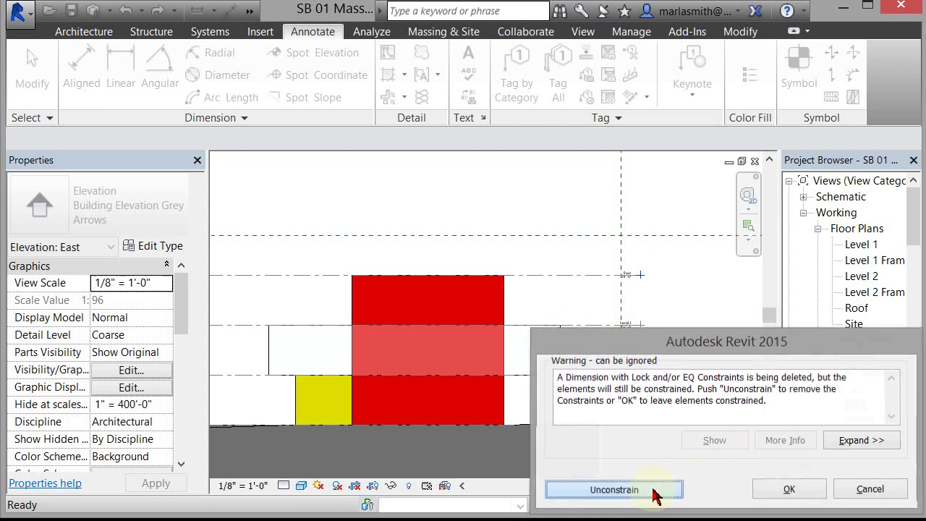
pyautogui.scroll(2, 499, 313)
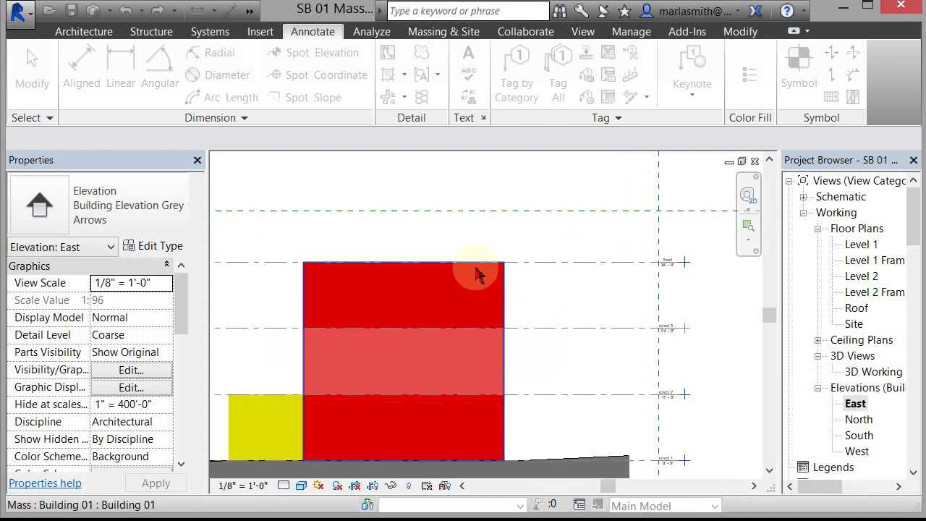
pyautogui.scroll(-2, 485, 290)
pyautogui.moveTo(477, 275); pyautogui.dragTo(527, 319, button='middle')
pyautogui.scroll(2, 424, 296)
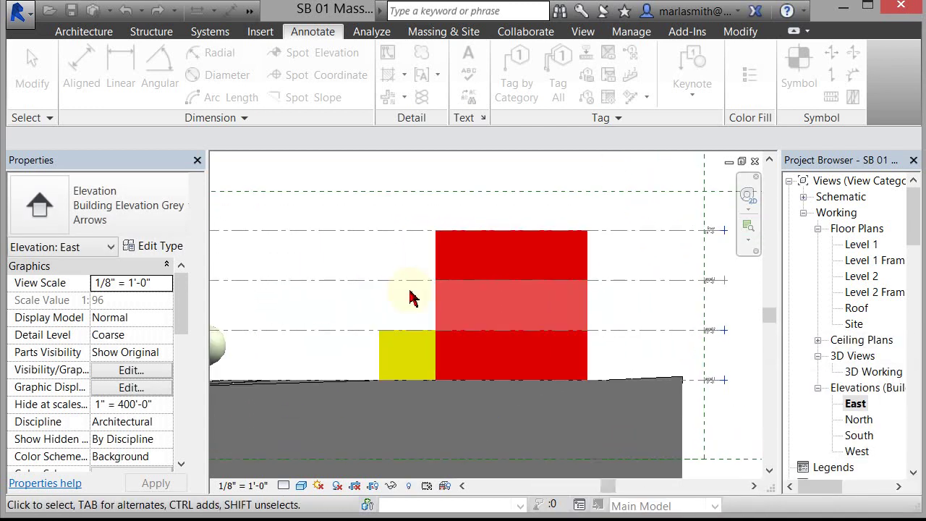